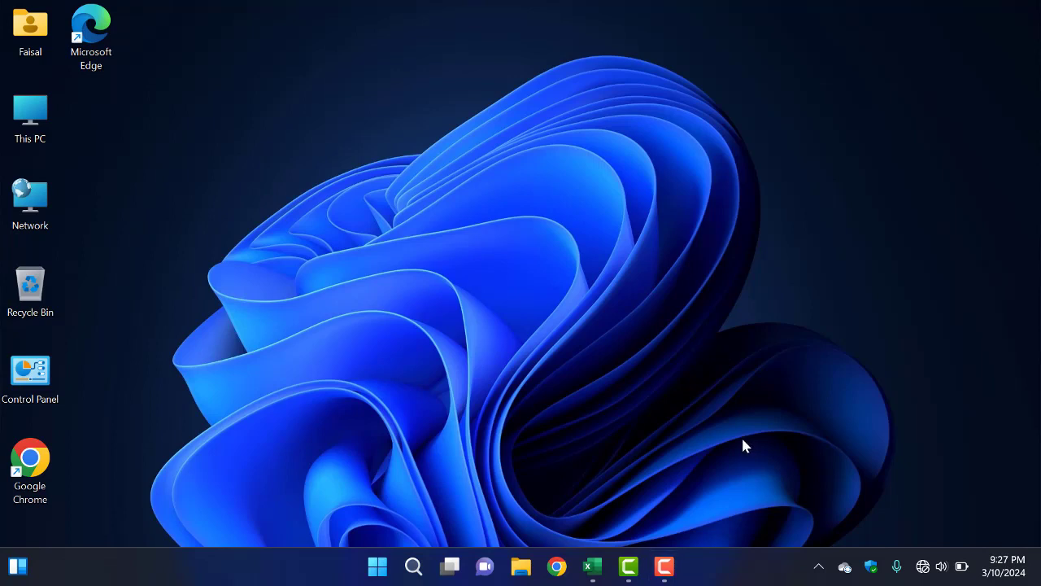
Step: Switch to the Excel workbook and set the Units value in cell F7 of the Working sheet to 1000
{"action": "left_click", "coordinate": [593, 574]}
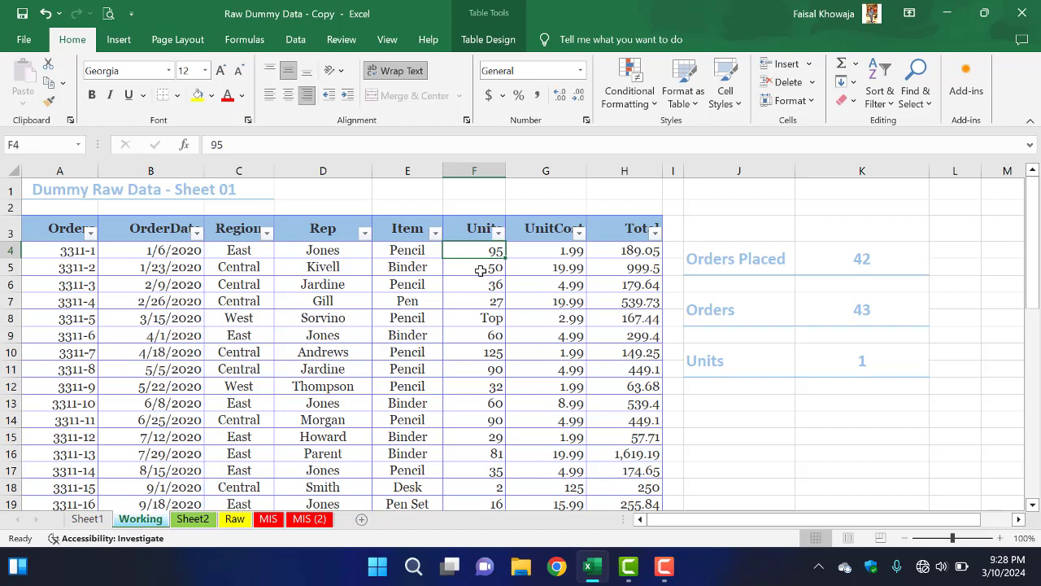
{"action": "left_click", "coordinate": [481, 270]}
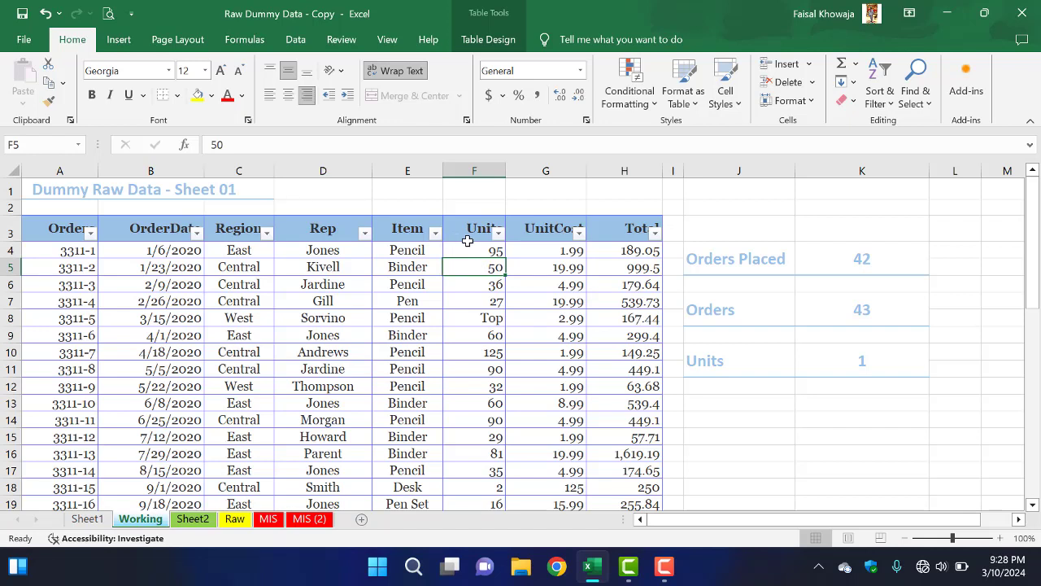
{"action": "left_click", "coordinate": [467, 237]}
{"action": "left_click", "coordinate": [501, 250]}
{"action": "left_click", "coordinate": [496, 299]}
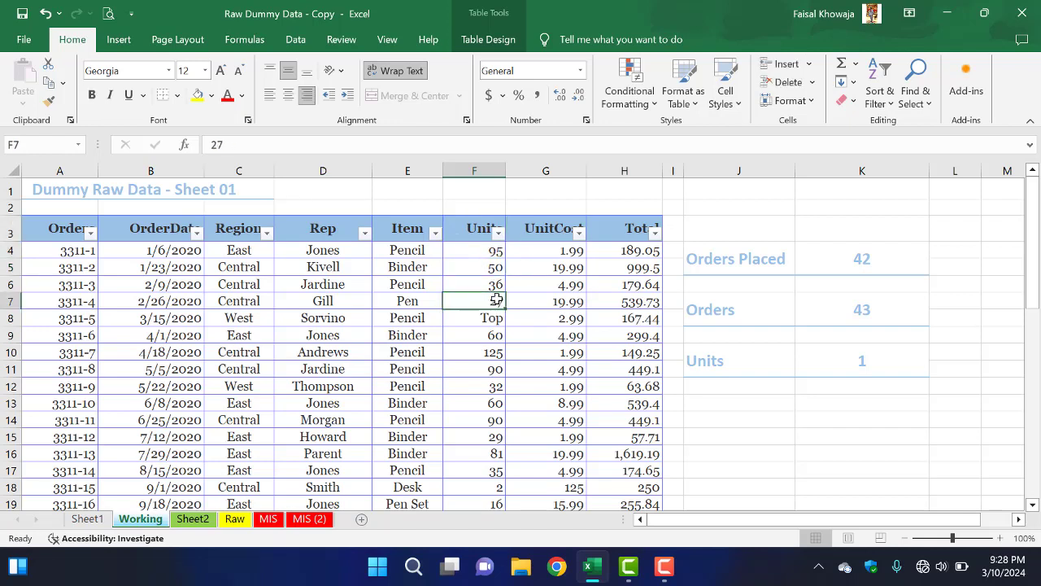
{"action": "type", "text": "100"}
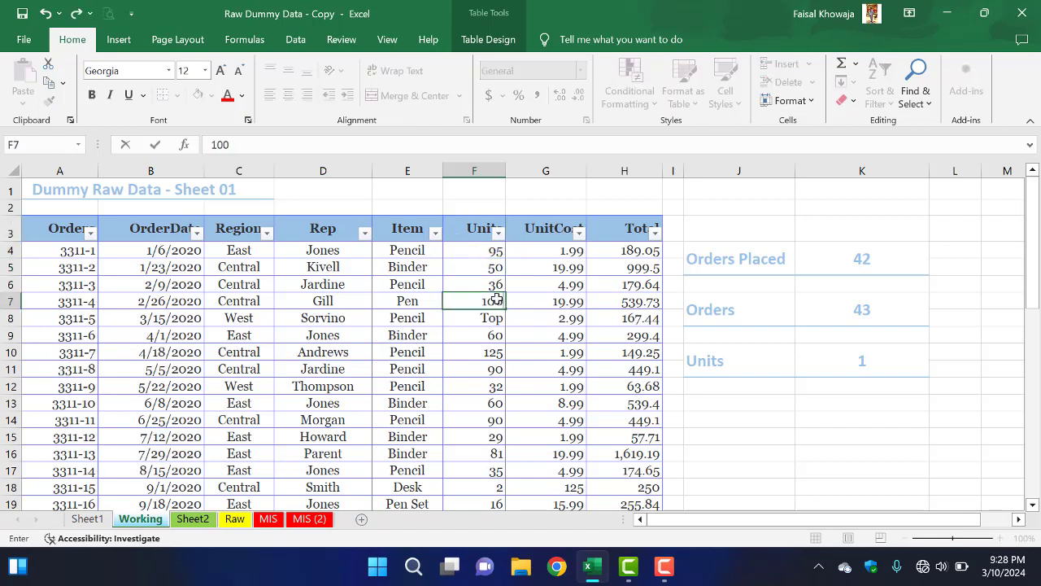
{"action": "type", "text": "0"}
{"action": "key", "text": "Return"}
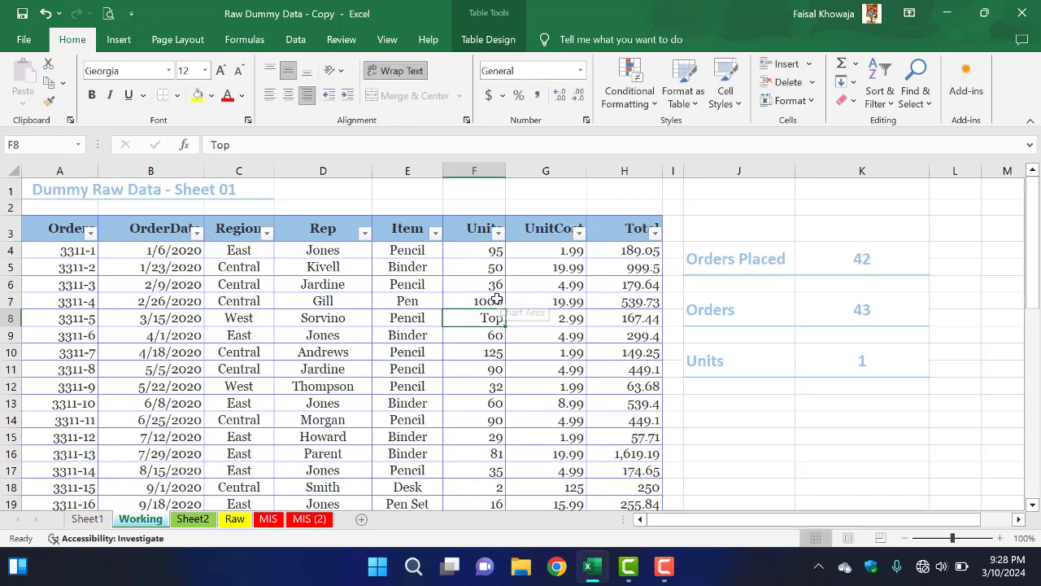
Step: Set the Units value of order 3311-2 in cell F5 to 150
{"action": "key", "text": "Up"}
{"action": "key", "text": "Up"}
{"action": "key", "text": "Up"}
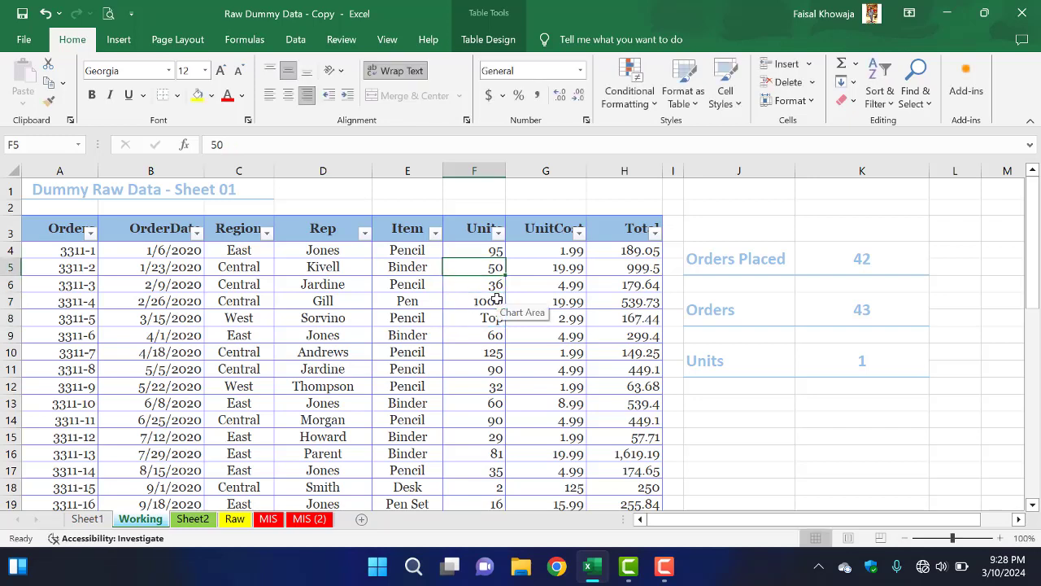
{"action": "type", "text": "150"}
{"action": "key", "text": "Return"}
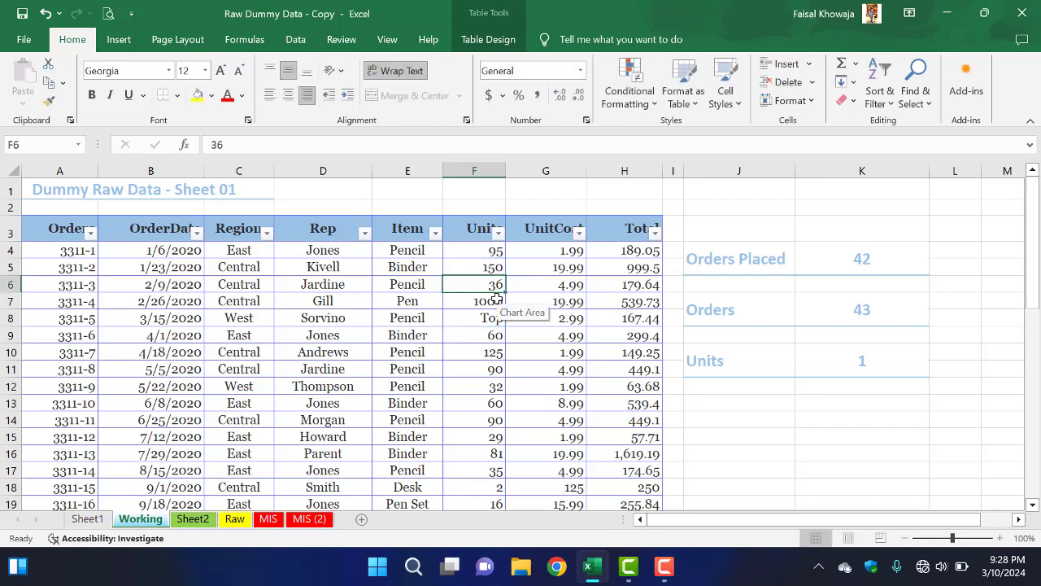
Step: Examine the Units column of the orders table from its first data row to its last
{"action": "key", "text": "Down"}
{"action": "key", "text": "Down"}
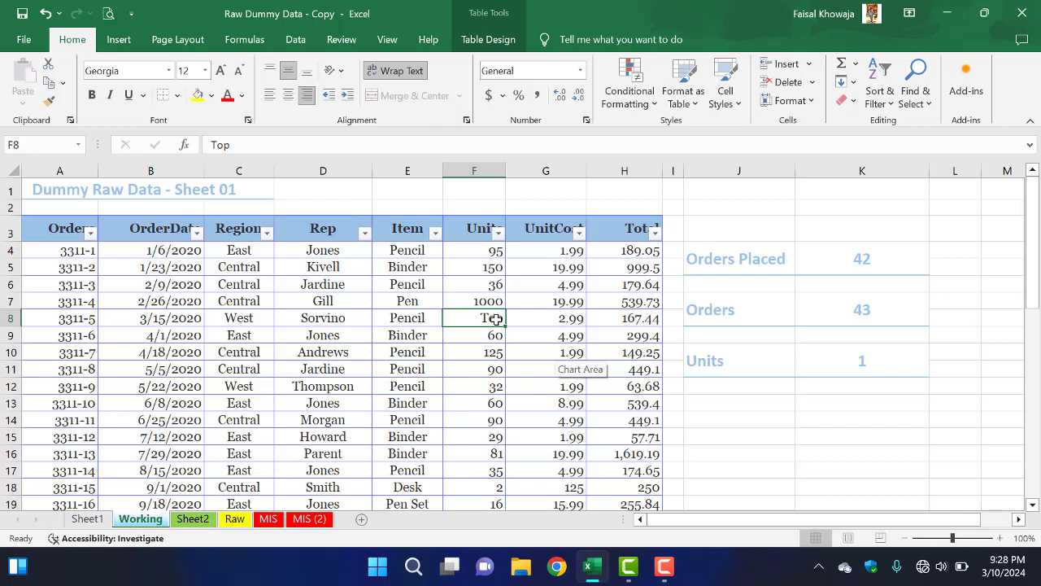
{"action": "left_click", "coordinate": [496, 351]}
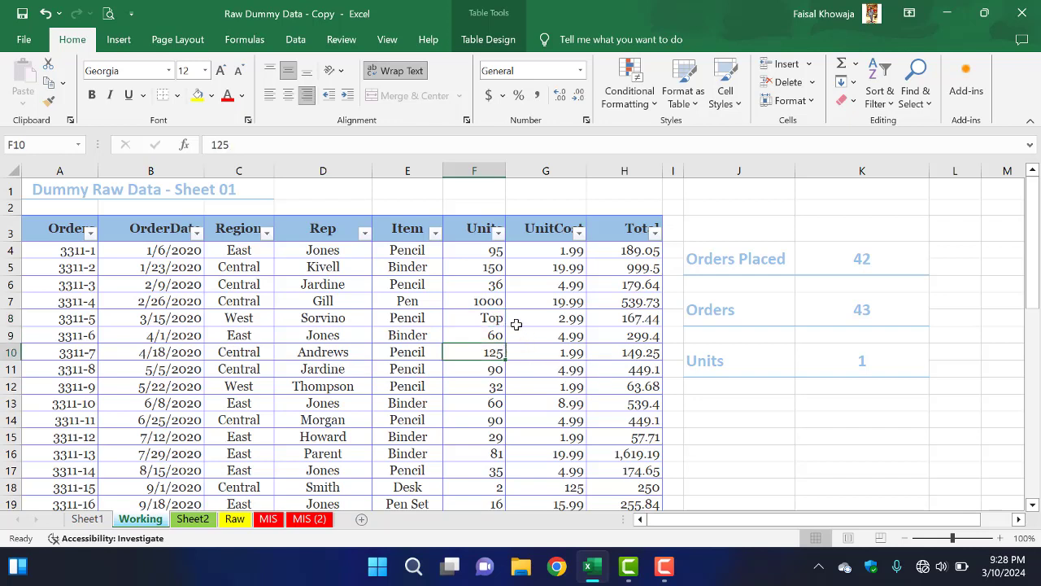
{"action": "left_click", "coordinate": [478, 252]}
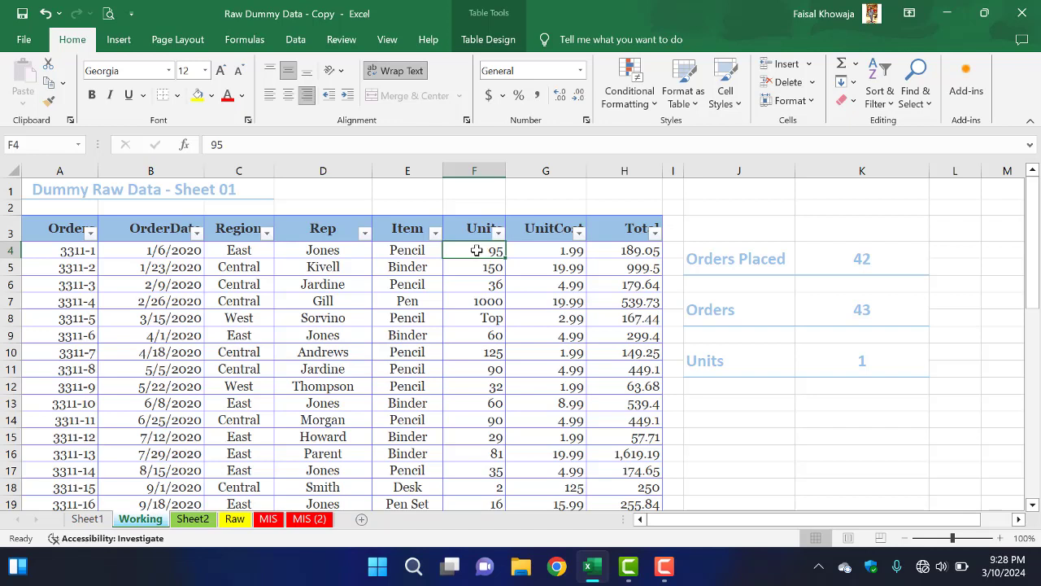
{"action": "left_click", "coordinate": [478, 282]}
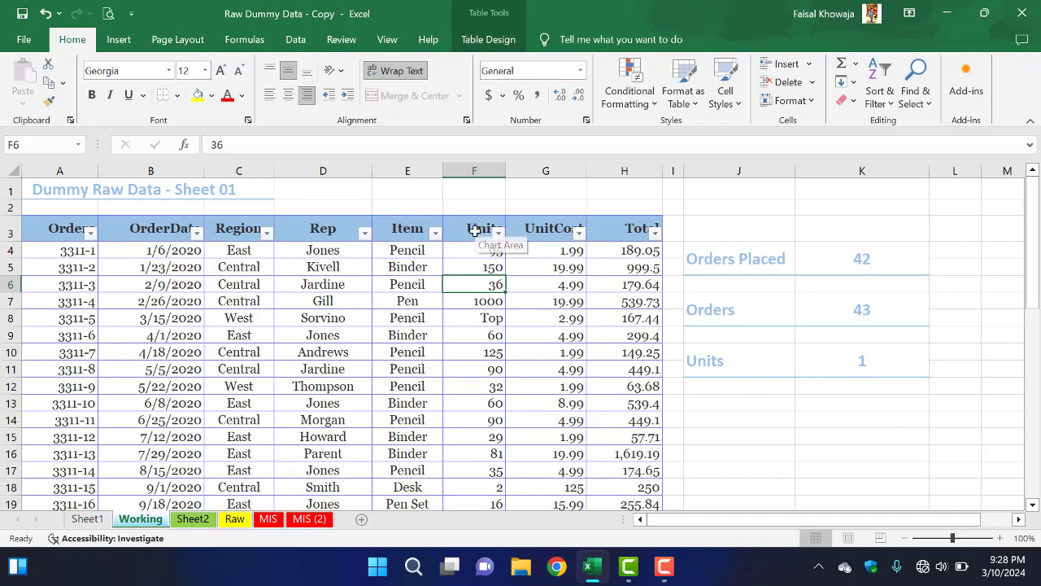
{"action": "scroll", "coordinate": [492, 286], "scroll_direction": "down", "scroll_amount": 7}
{"action": "scroll", "coordinate": [489, 283], "scroll_direction": "up", "scroll_amount": 7}
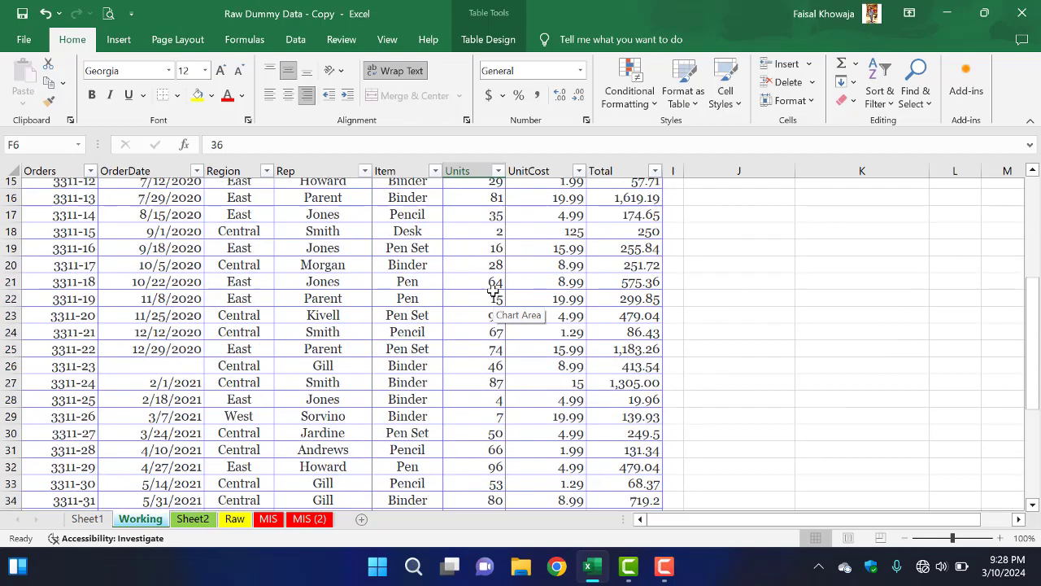
{"action": "left_click", "coordinate": [482, 215]}
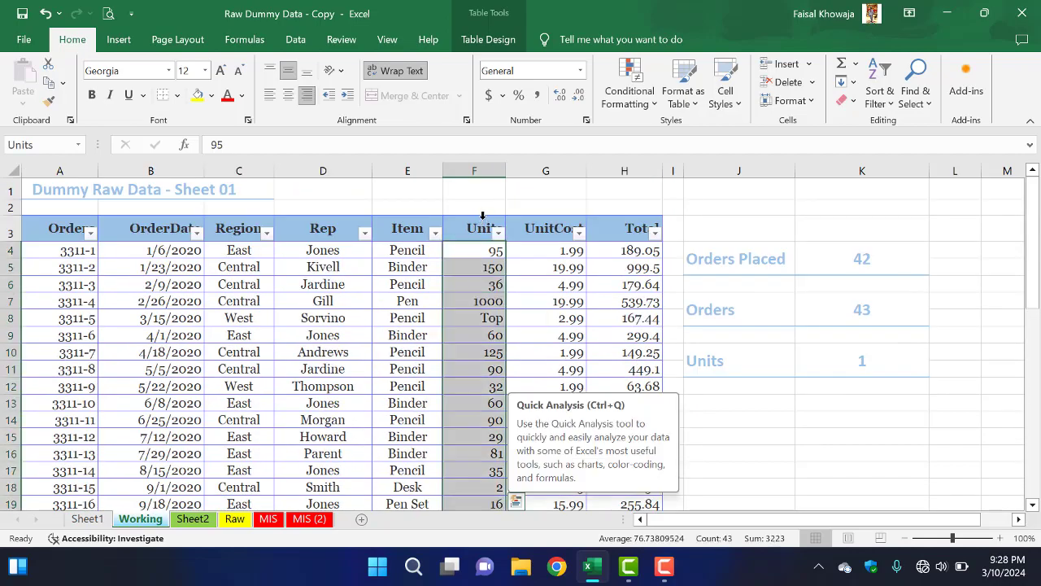
{"action": "scroll", "coordinate": [479, 311], "scroll_direction": "down", "scroll_amount": 15}
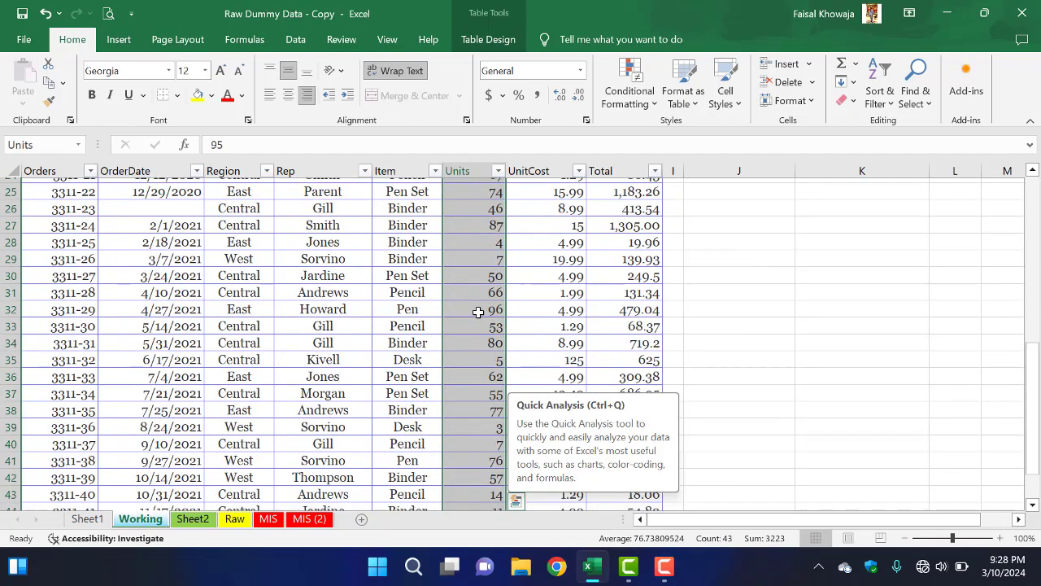
{"action": "scroll", "coordinate": [471, 293], "scroll_direction": "down", "scroll_amount": 1}
{"action": "scroll", "coordinate": [463, 301], "scroll_direction": "up", "scroll_amount": 4}
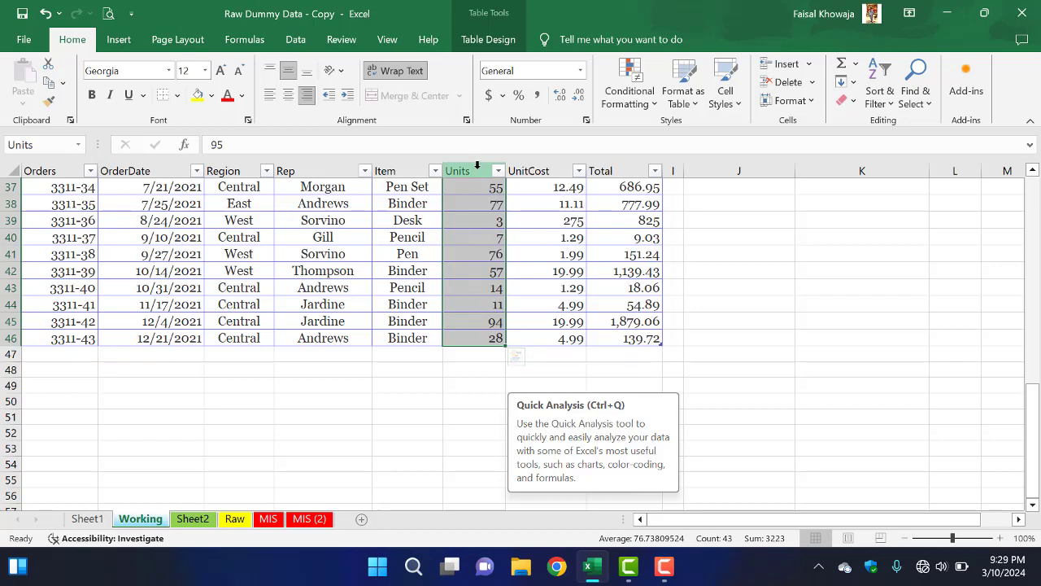
{"action": "scroll", "coordinate": [472, 327], "scroll_direction": "up", "scroll_amount": 12}
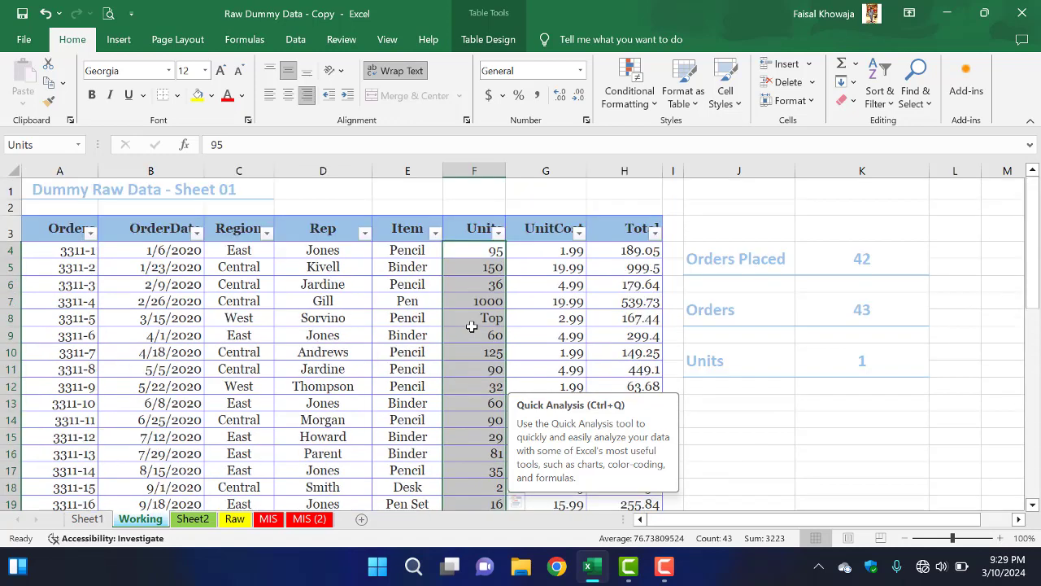
Step: Open the Data Validation settings for all data cells in the table's Units column
{"action": "left_click", "coordinate": [484, 252]}
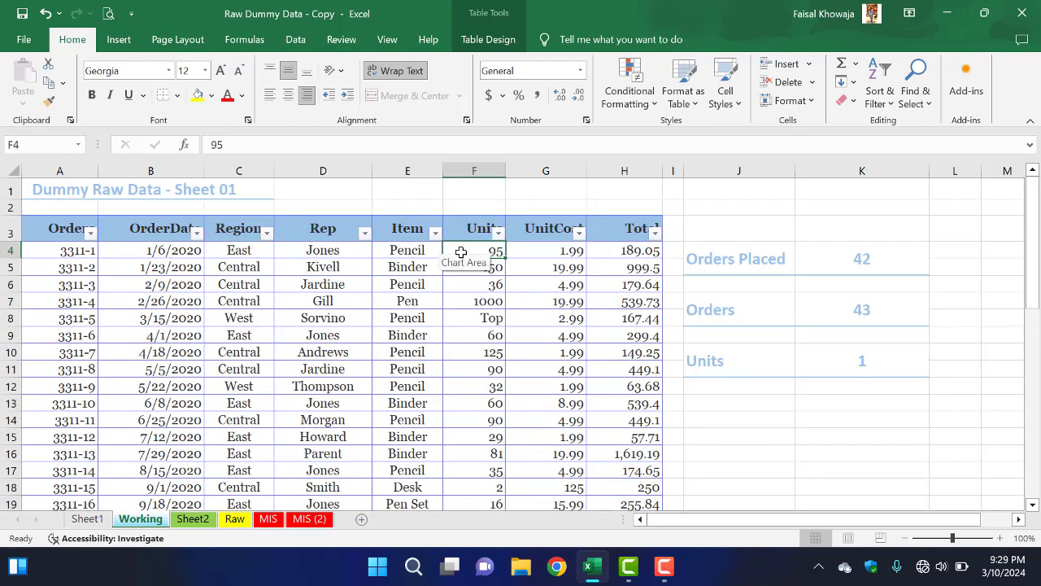
{"action": "left_click", "coordinate": [294, 40]}
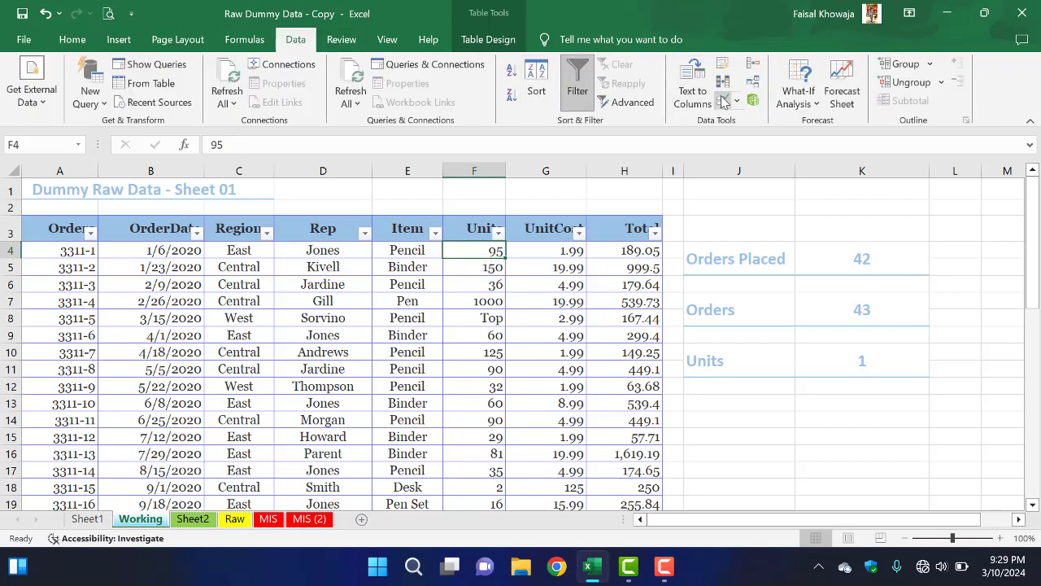
{"action": "key", "text": "ctrl+space"}
{"action": "left_click", "coordinate": [540, 250]}
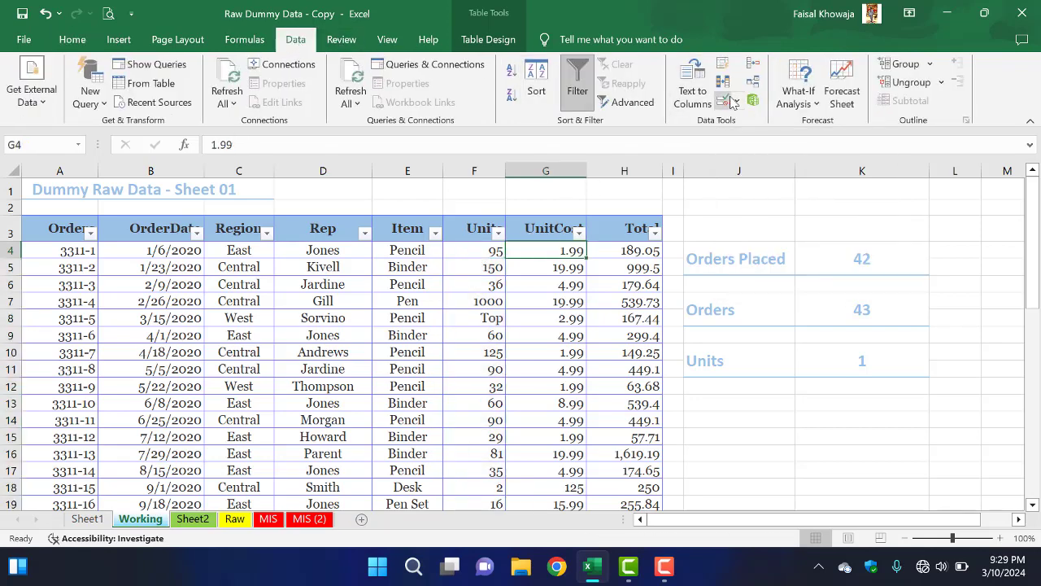
{"action": "left_click", "coordinate": [480, 220]}
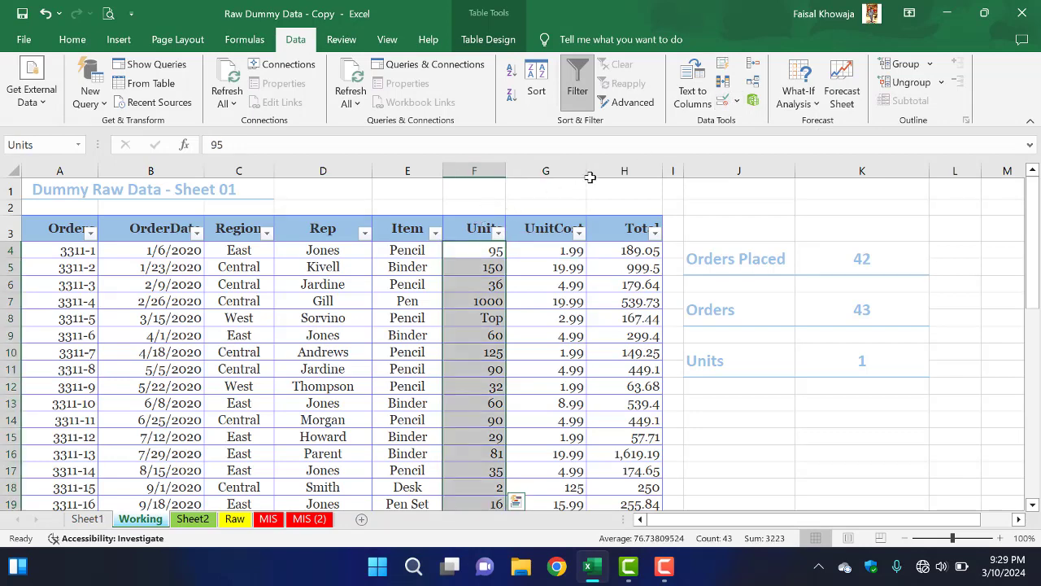
{"action": "left_click", "coordinate": [722, 101]}
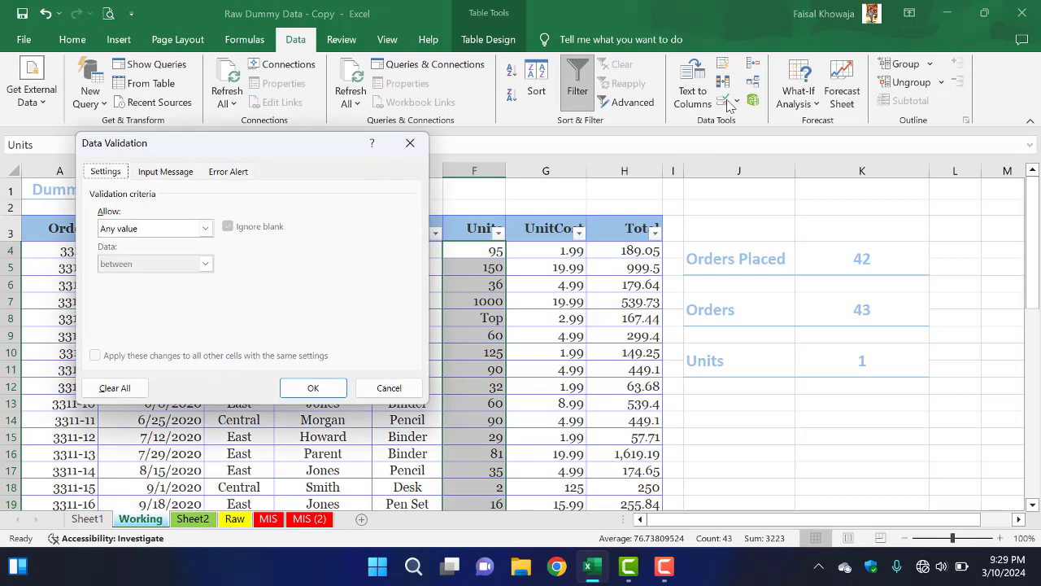
{"action": "left_click_drag", "start_coordinate": [279, 150], "coordinate": [724, 169]}
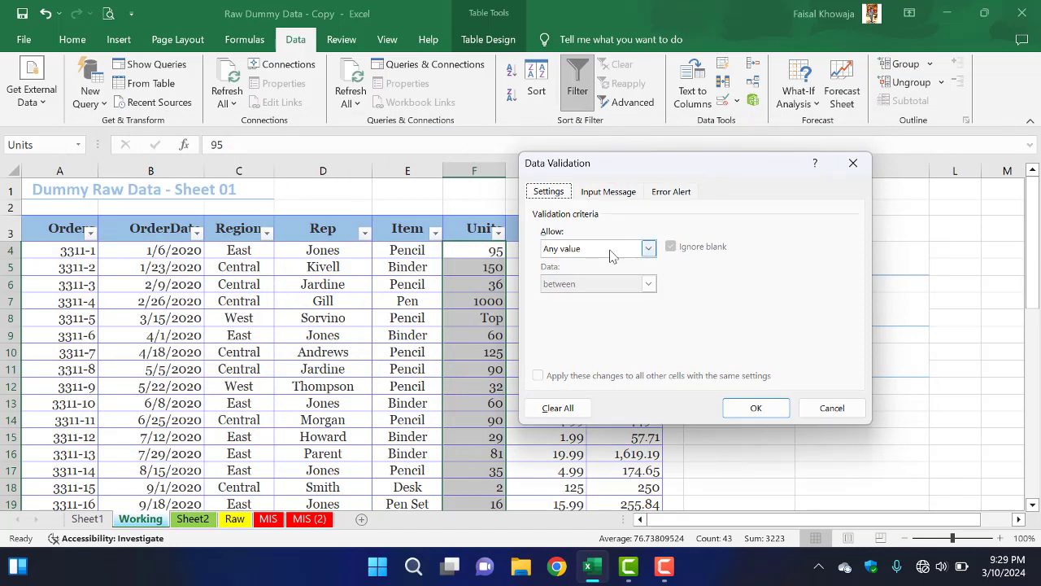
Step: Restrict the Units column to whole numbers between 1 and 99 and apply the validation rule
{"action": "left_click", "coordinate": [611, 256]}
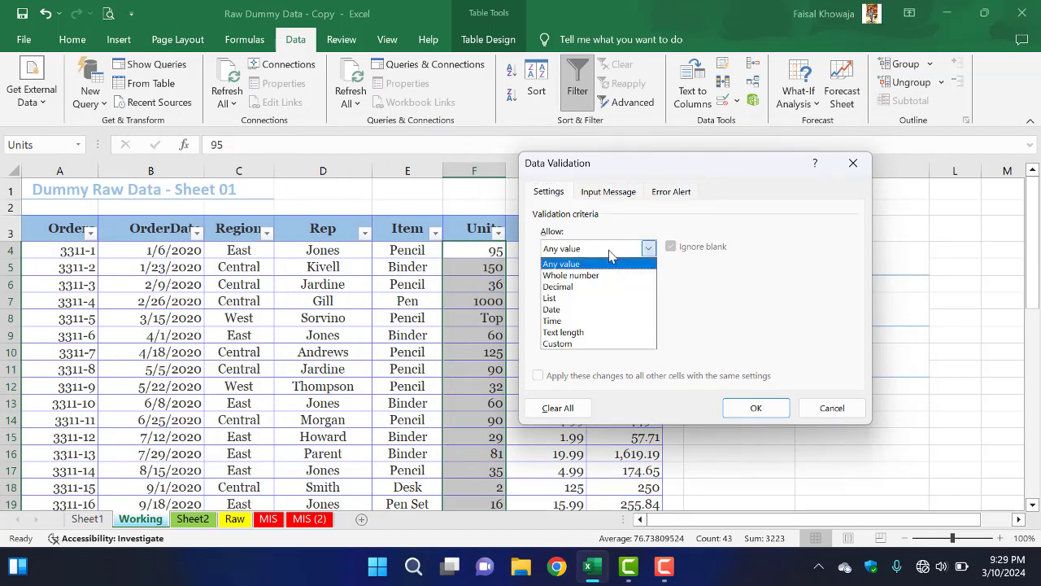
{"action": "left_click", "coordinate": [596, 275]}
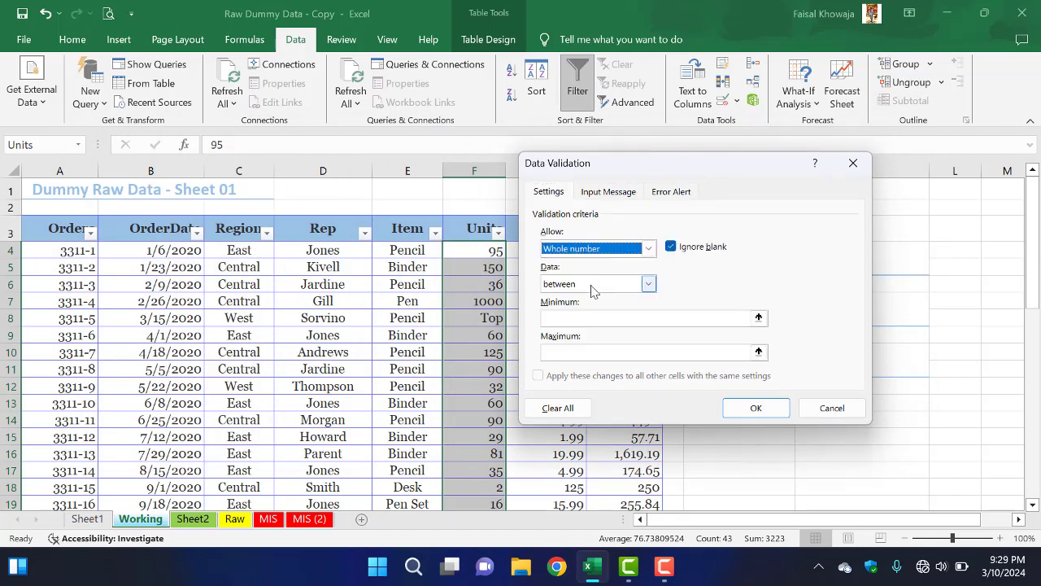
{"action": "left_click", "coordinate": [593, 284]}
{"action": "left_click", "coordinate": [563, 299]}
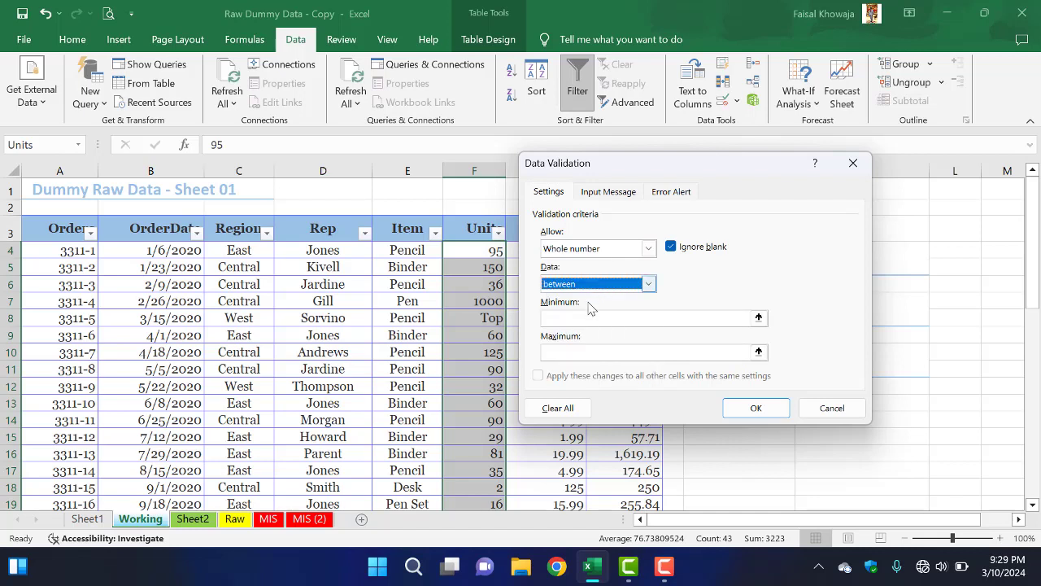
{"action": "left_click", "coordinate": [575, 317]}
{"action": "type", "text": "1"}
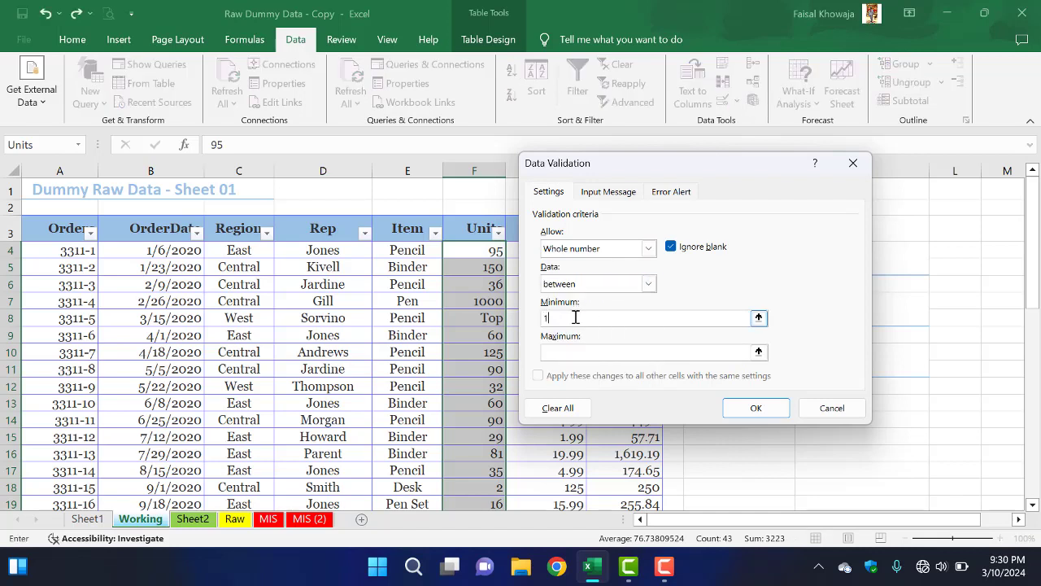
{"action": "left_click", "coordinate": [574, 351]}
{"action": "type", "text": "99"}
{"action": "left_click", "coordinate": [756, 408]}
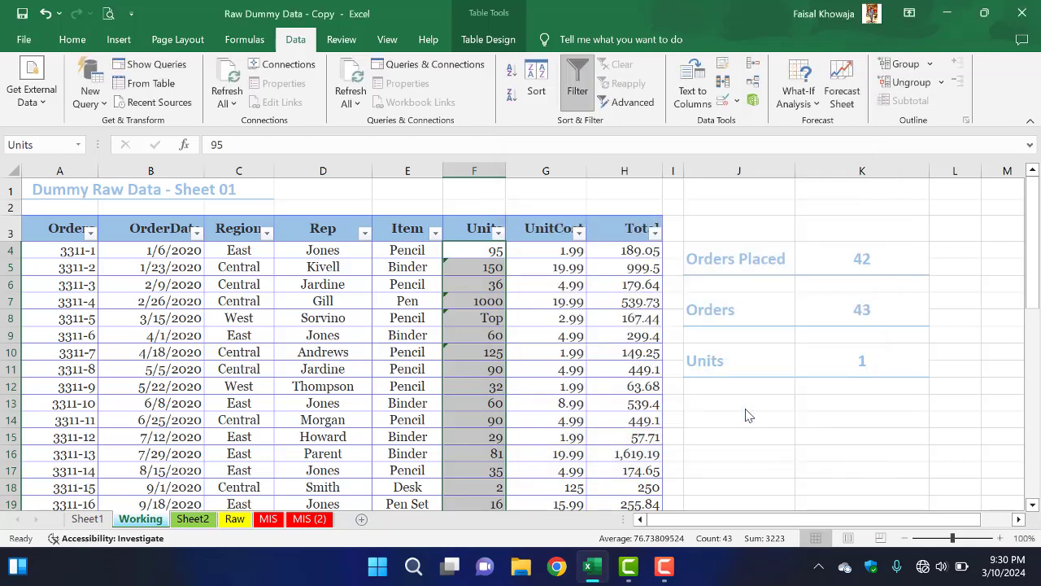
Step: Inspect the Units column for cells marked as violating the validation rule, including F10, F7 and F5
{"action": "left_click", "coordinate": [475, 354]}
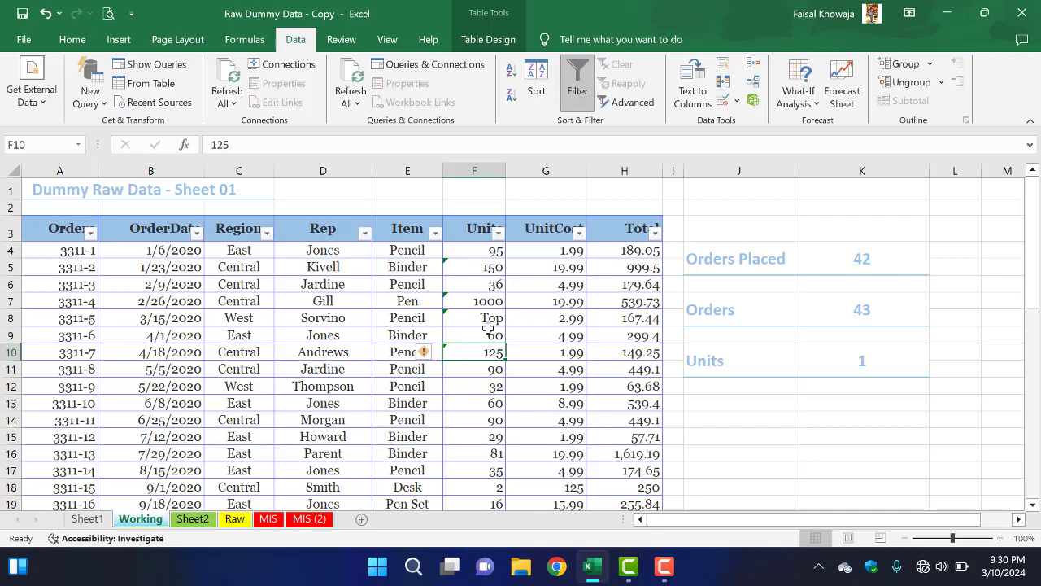
{"action": "scroll", "coordinate": [487, 327], "scroll_direction": "down", "scroll_amount": 11}
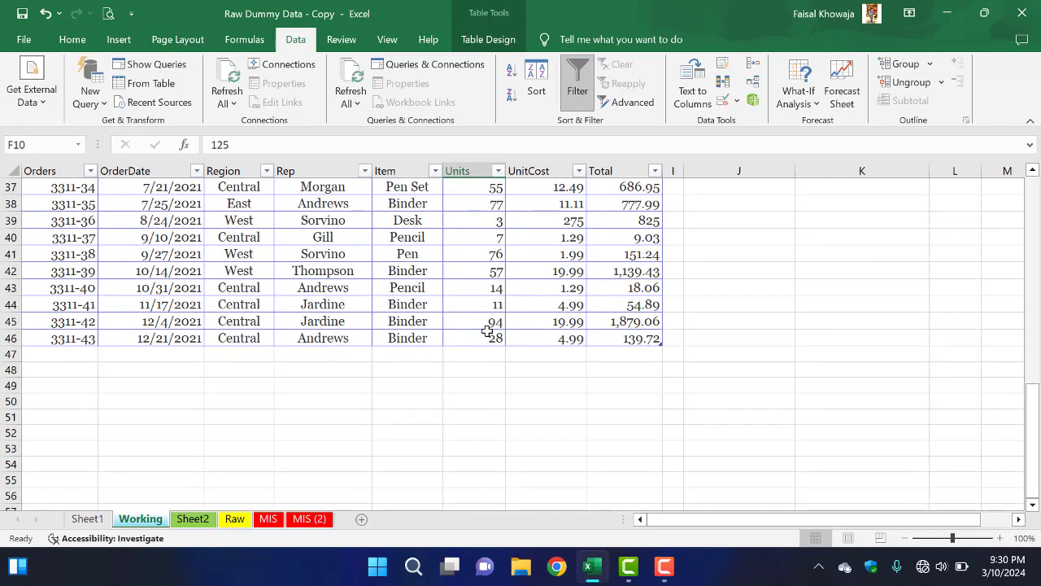
{"action": "scroll", "coordinate": [487, 331], "scroll_direction": "up", "scroll_amount": 12}
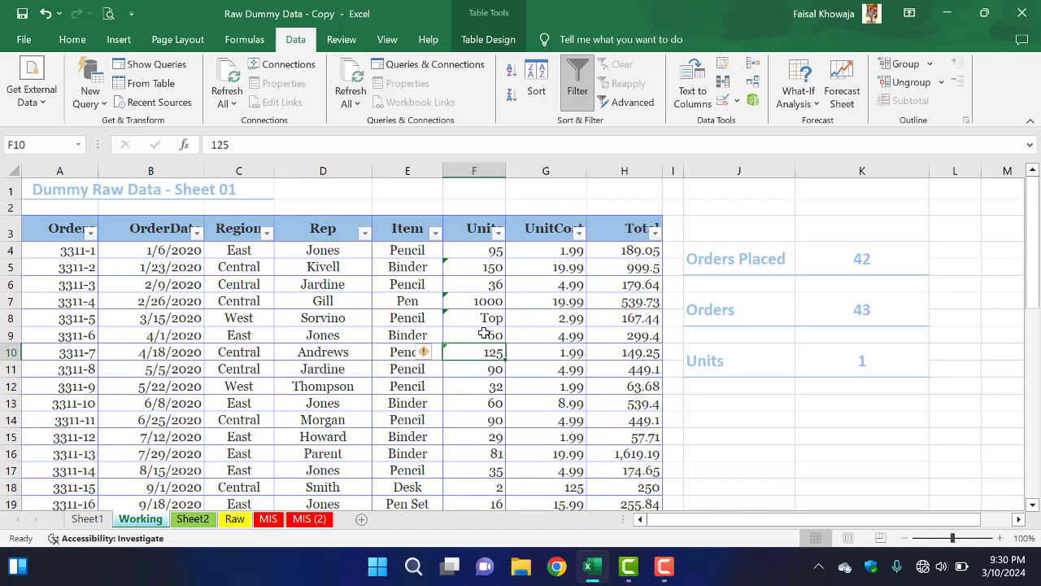
{"action": "mouse_move", "coordinate": [426, 356]}
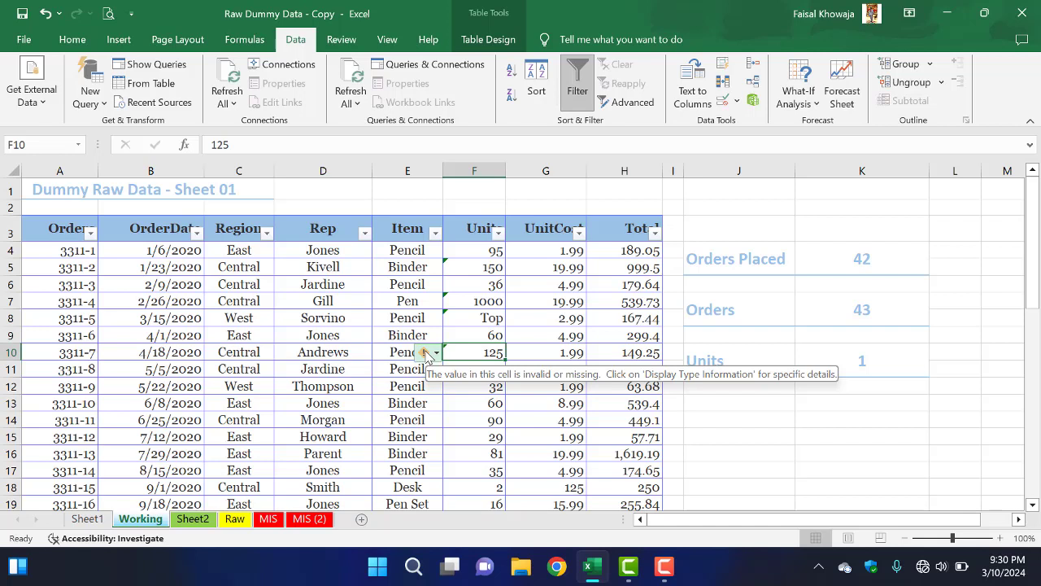
{"action": "left_click", "coordinate": [477, 301]}
{"action": "left_click", "coordinate": [482, 267]}
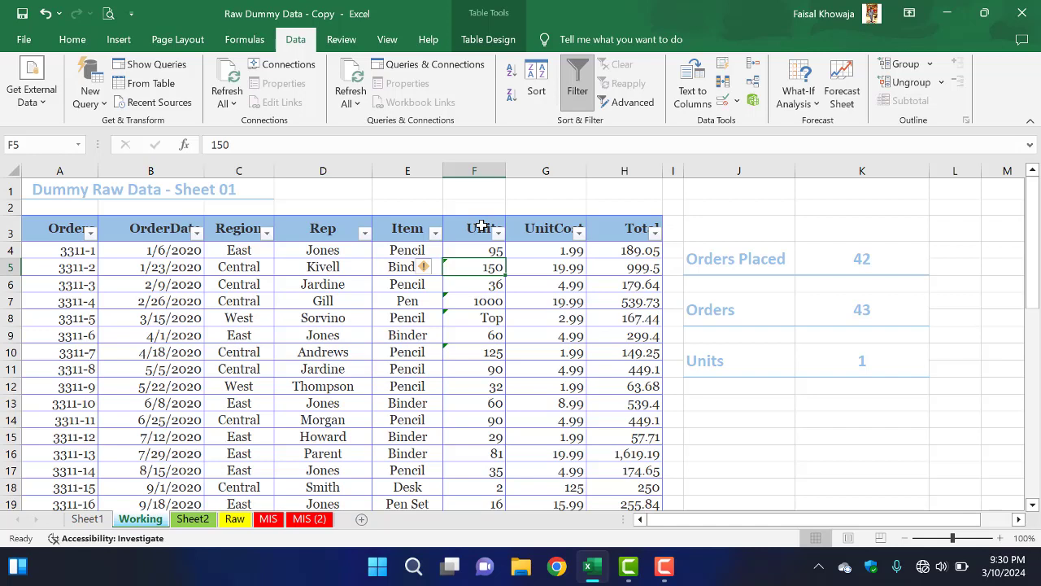
Step: Test the validation rule by entering 101 in cell F4, and cancel the entry
{"action": "key", "text": "Up"}
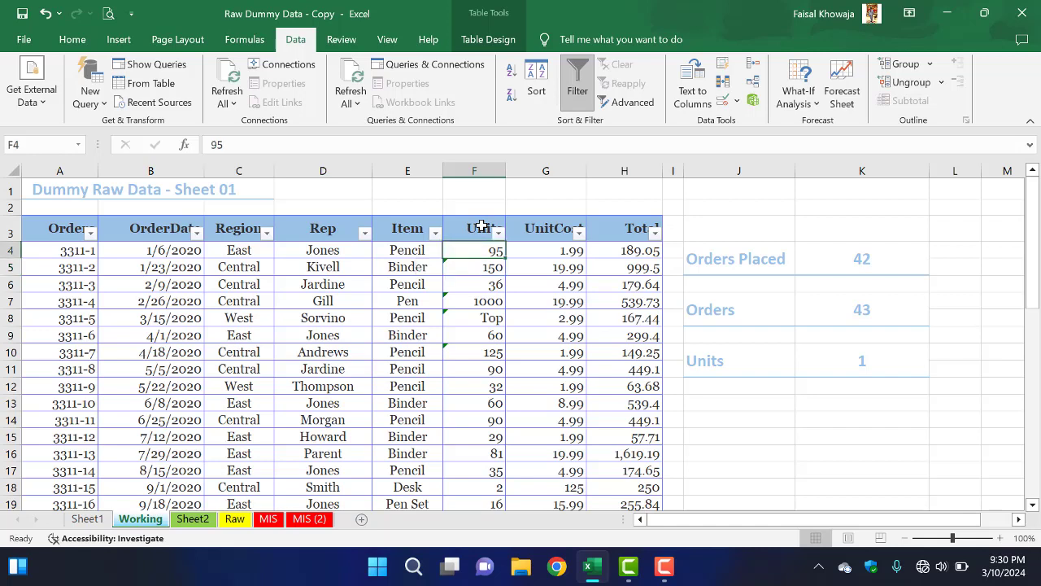
{"action": "type", "text": "1"}
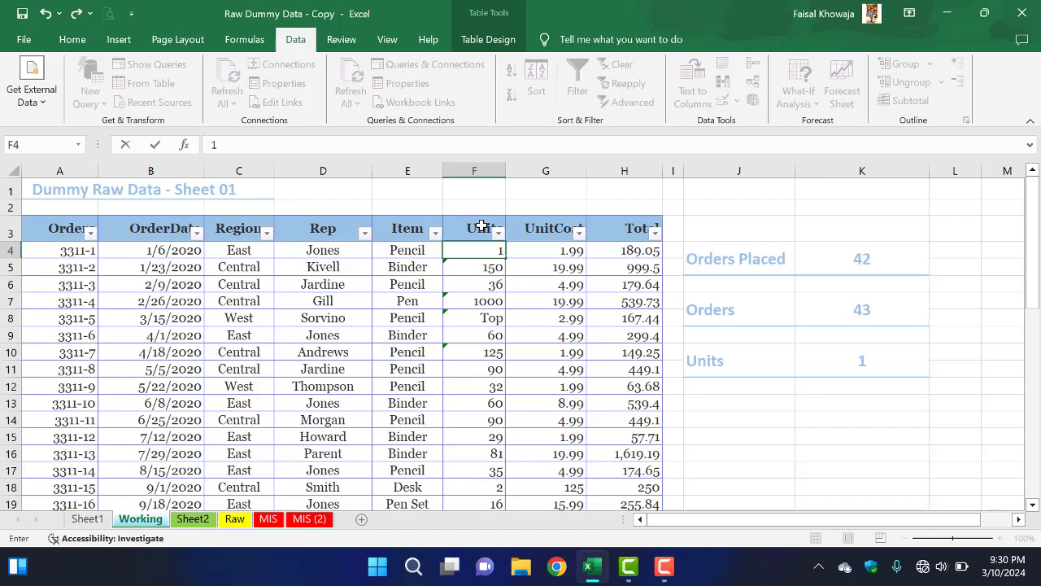
{"action": "type", "text": "01"}
{"action": "key", "text": "Return"}
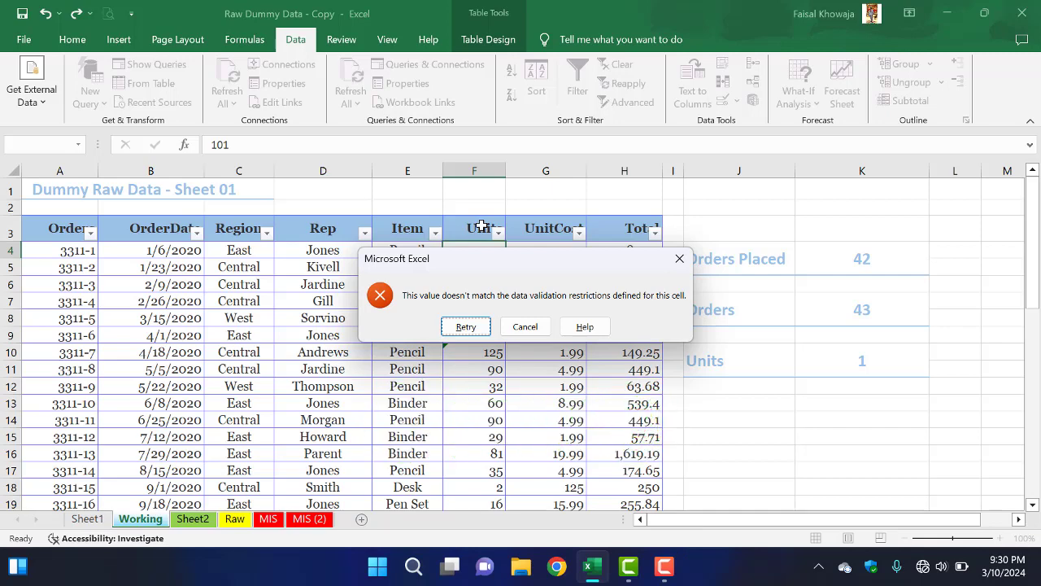
{"action": "left_click", "coordinate": [525, 326]}
Step: Test the validation rule by entering the text "alphabet" in cell F4, and cancel the entry
{"action": "type", "text": "a"}
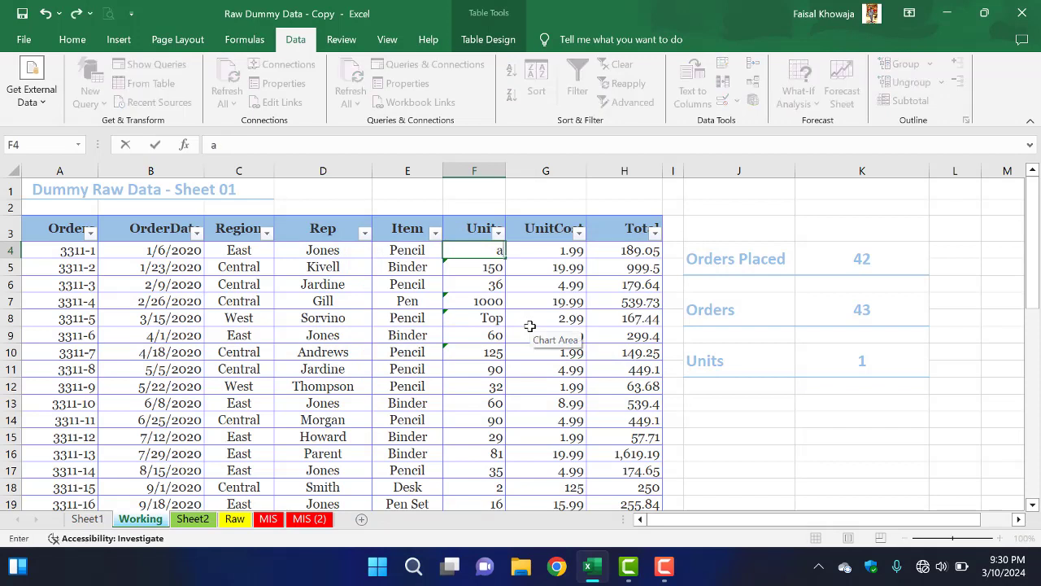
{"action": "type", "text": "lph"}
{"action": "type", "text": "abet"}
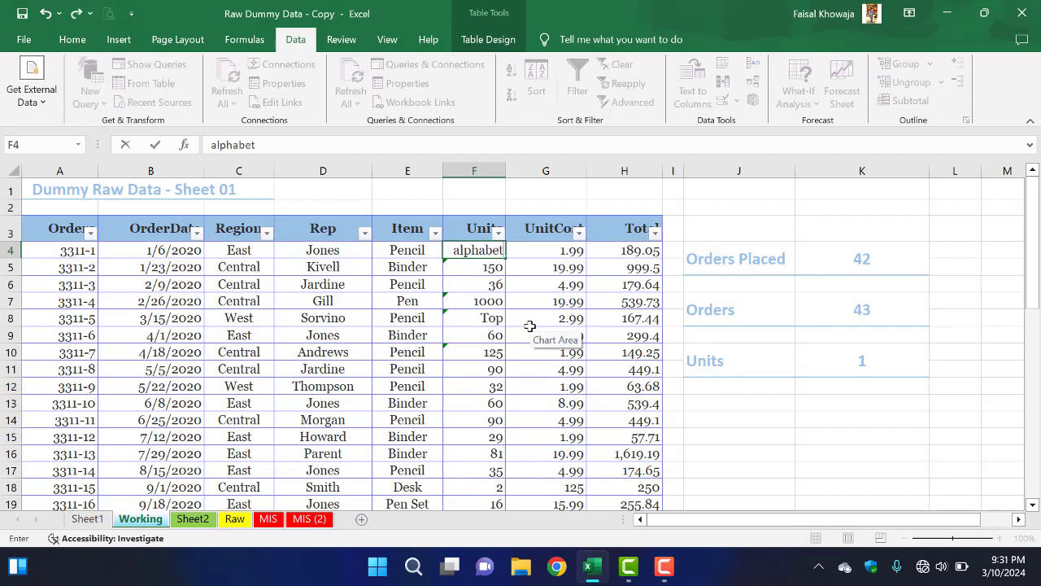
{"action": "key", "text": "Return"}
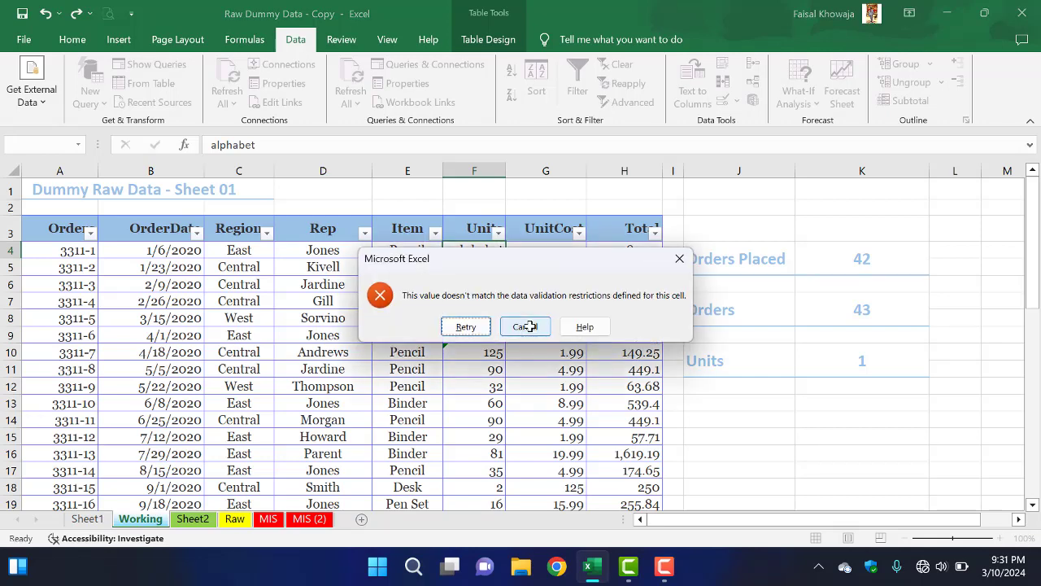
{"action": "left_click", "coordinate": [525, 326]}
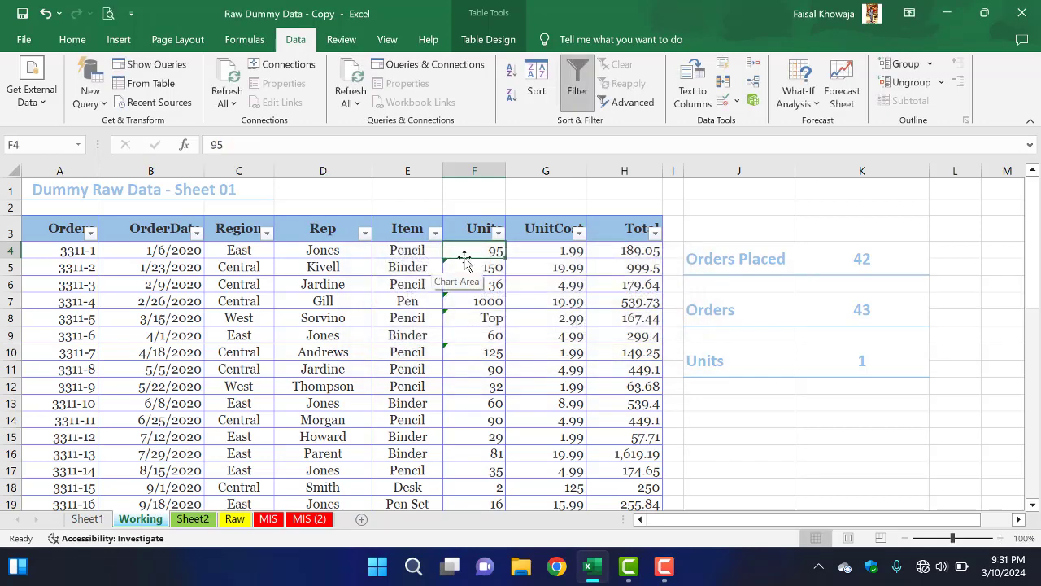
Step: Test valid entries in cell F4 by entering 5 and replacing it with 10
{"action": "type", "text": "5"}
{"action": "key", "text": "Return"}
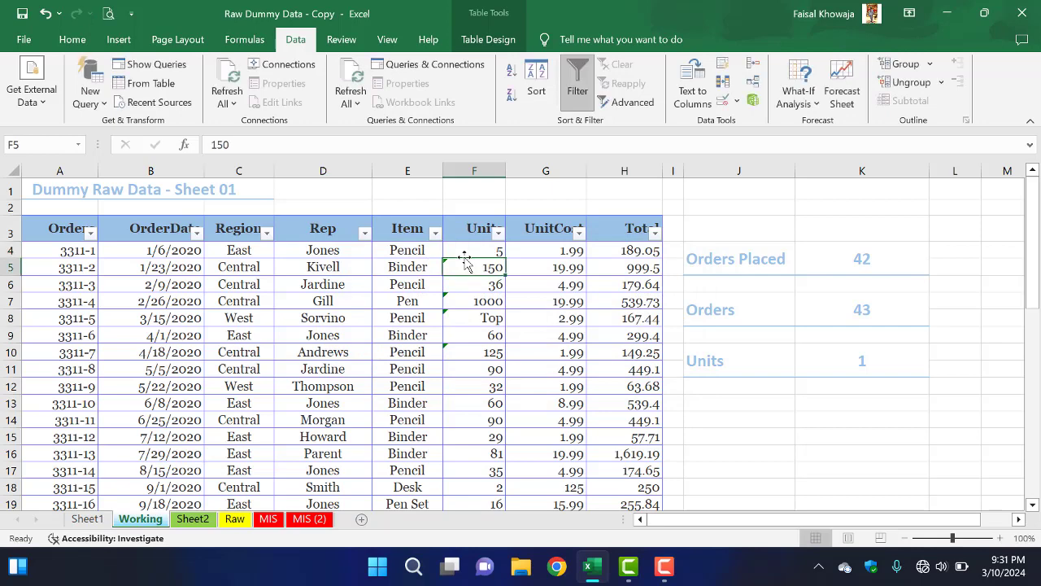
{"action": "left_click", "coordinate": [464, 259]}
{"action": "type", "text": "10"}
{"action": "key", "text": "Return"}
{"action": "left_click", "coordinate": [464, 259]}
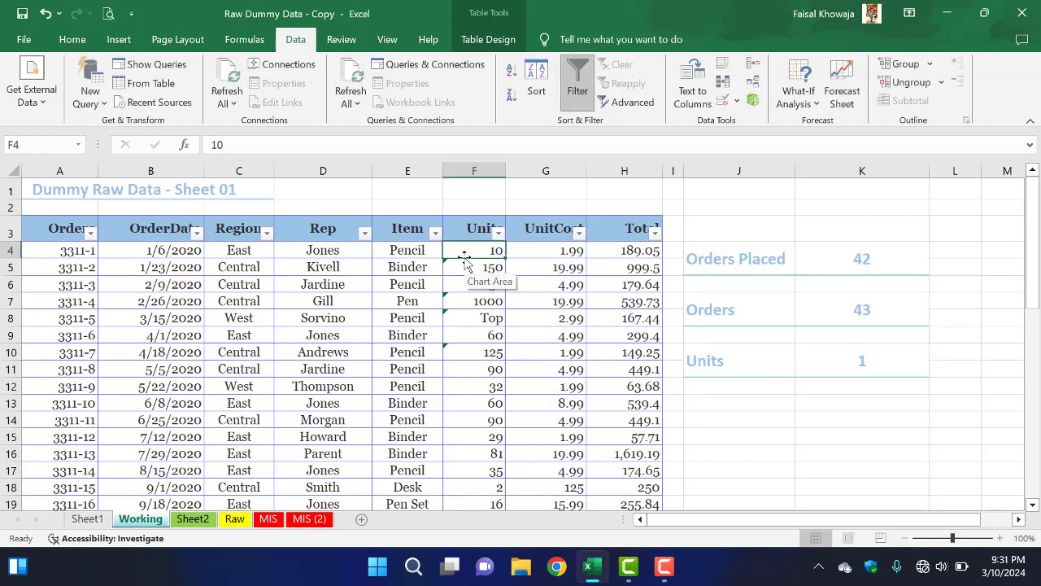
Step: Write the input message "Please enter units between 1 to 99" in the Data Validation settings for the table's Units column
{"action": "left_click", "coordinate": [475, 217]}
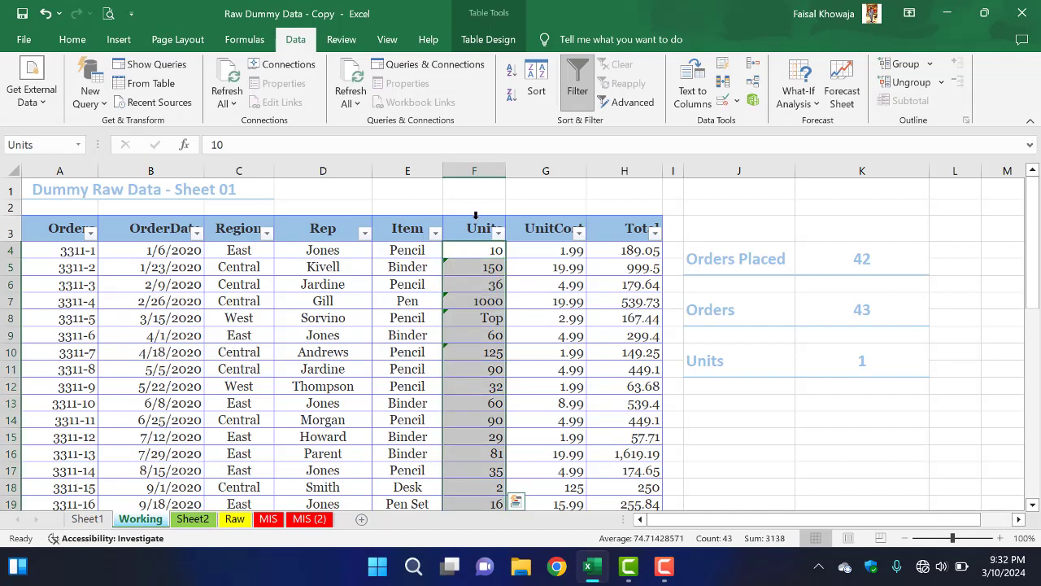
{"action": "left_click", "coordinate": [738, 101]}
{"action": "left_click", "coordinate": [752, 118]}
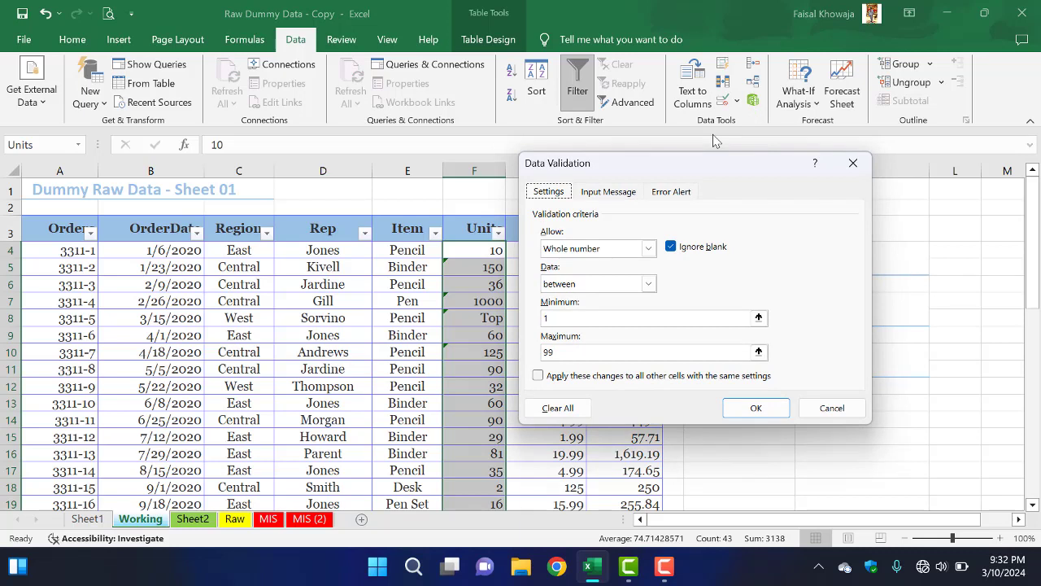
{"action": "left_click", "coordinate": [610, 192]}
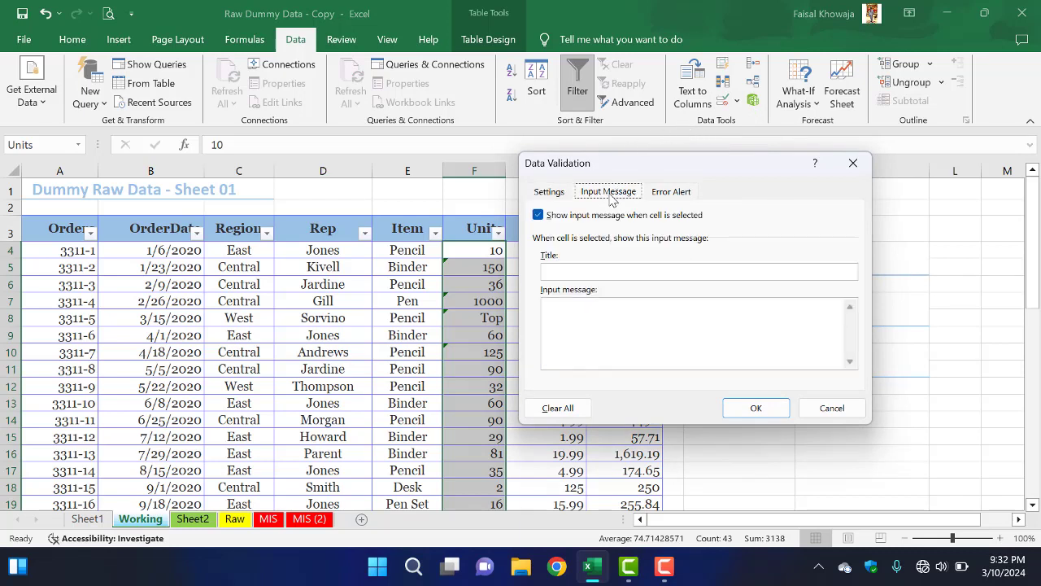
{"action": "left_click", "coordinate": [613, 326]}
{"action": "type", "text": "Please enter"}
{"action": "type", "text": "units b"}
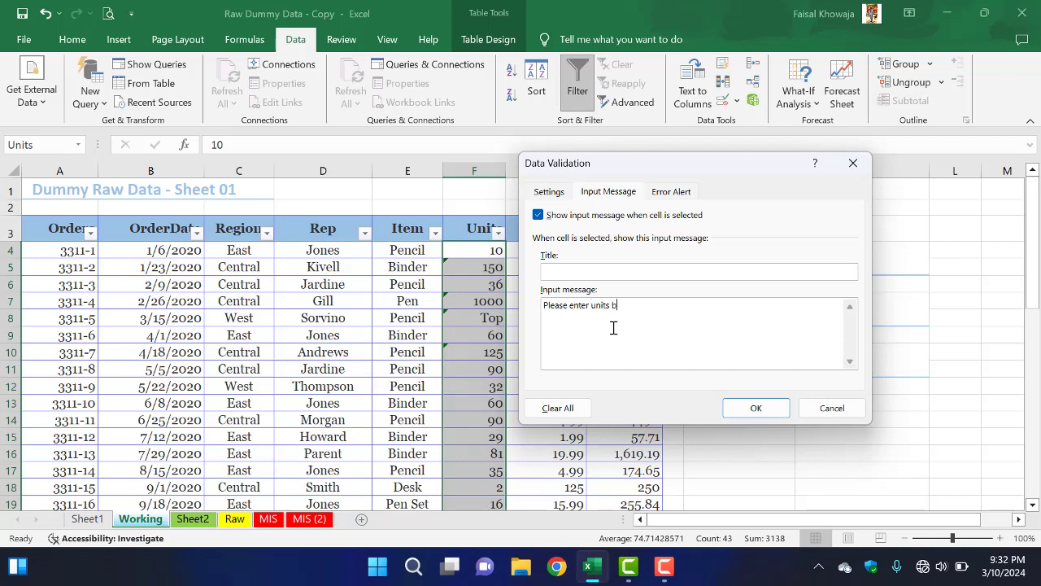
{"action": "type", "text": "etwe"}
{"action": "type", "text": "en"}
{"action": "type", "text": " 1 ti"}
{"action": "type", "text": "o 99"}
Step: Copy the complete input message text and apply the validation settings to the Units column
{"action": "key", "text": "shift+Left"}
{"action": "key", "text": "shift+Left"}
{"action": "key", "text": "shift+Left"}
{"action": "key", "text": "shift+Left"}
{"action": "key", "text": "shift+Left"}
{"action": "key", "text": "shift+Left"}
{"action": "key", "text": "shift+Left"}
{"action": "key", "text": "shift+Left"}
{"action": "key", "text": "shift+Left"}
{"action": "key", "text": "shift+Left"}
{"action": "key", "text": "shift+Left"}
{"action": "key", "text": "shift+Left"}
{"action": "key", "text": "shift+Left"}
{"action": "key", "text": "shift+Left"}
{"action": "key", "text": "shift+Left"}
{"action": "key", "text": "shift+Left"}
{"action": "key", "text": "shift+Left"}
{"action": "key", "text": "shift+Left"}
{"action": "key", "text": "shift+Left"}
{"action": "key", "text": "shift+Left"}
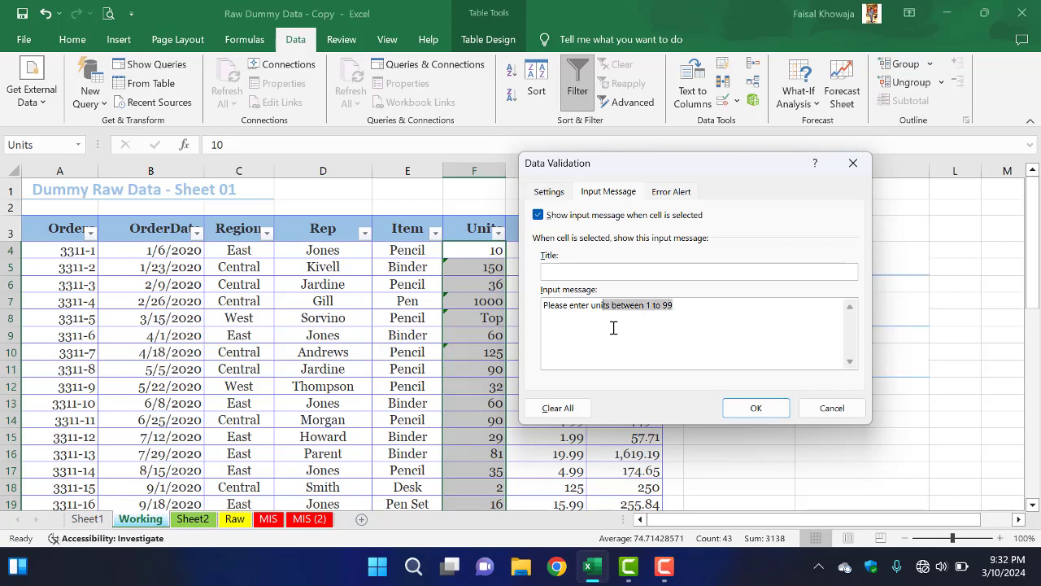
{"action": "key", "text": "shift+Left"}
{"action": "key", "text": "ctrl+c"}
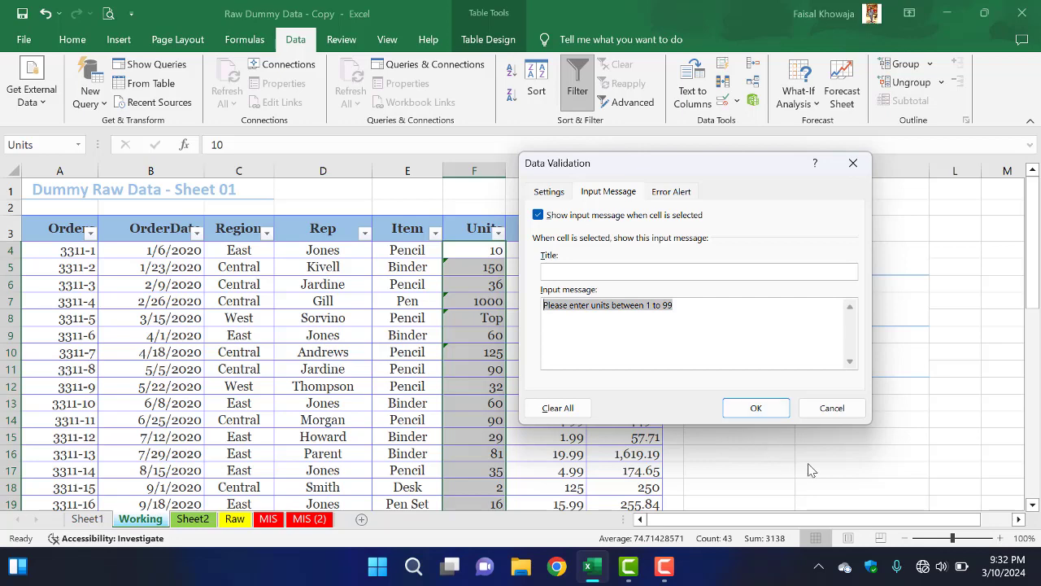
{"action": "left_click", "coordinate": [757, 408]}
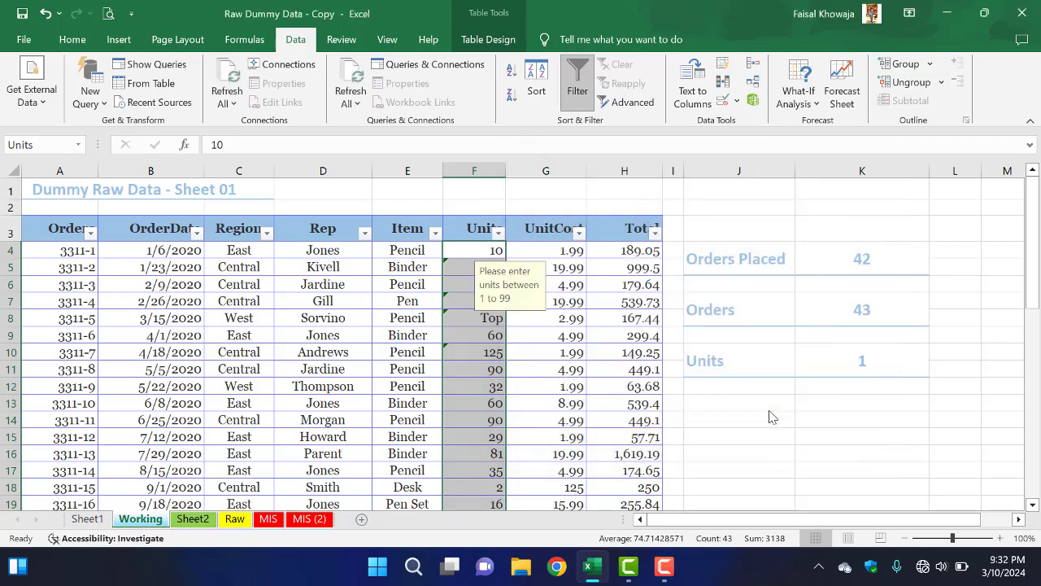
Step: Check the input message on several Units cells, including F15, F9, F14 and F5
{"action": "left_click", "coordinate": [489, 352]}
{"action": "left_click", "coordinate": [492, 432]}
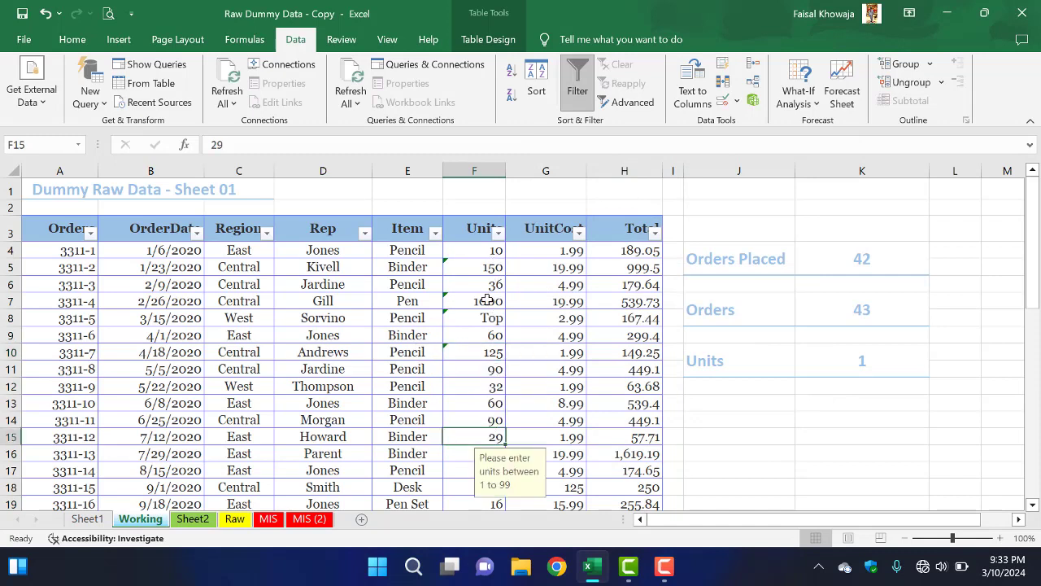
{"action": "left_click", "coordinate": [486, 333]}
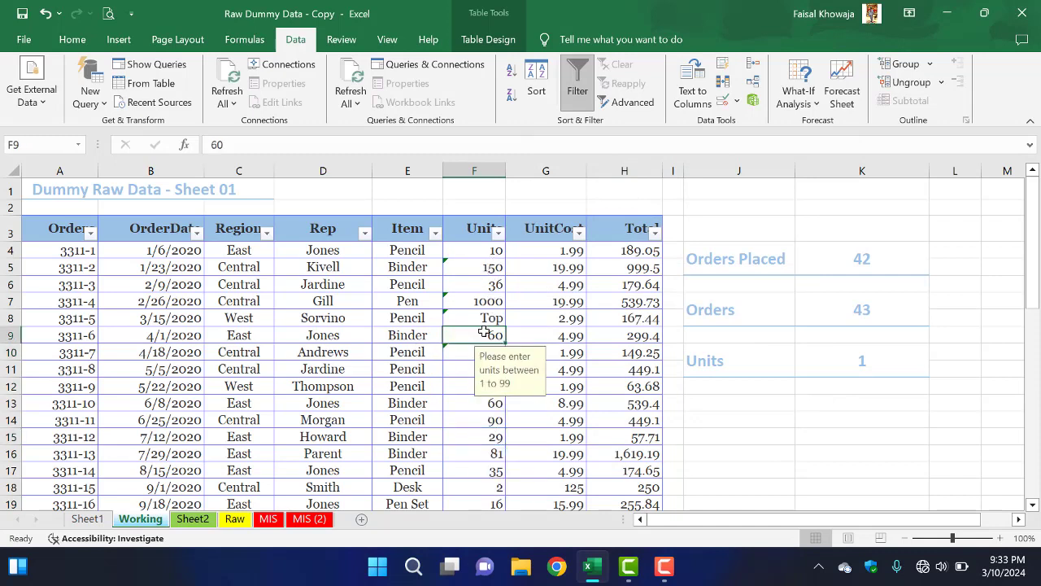
{"action": "left_click", "coordinate": [491, 419]}
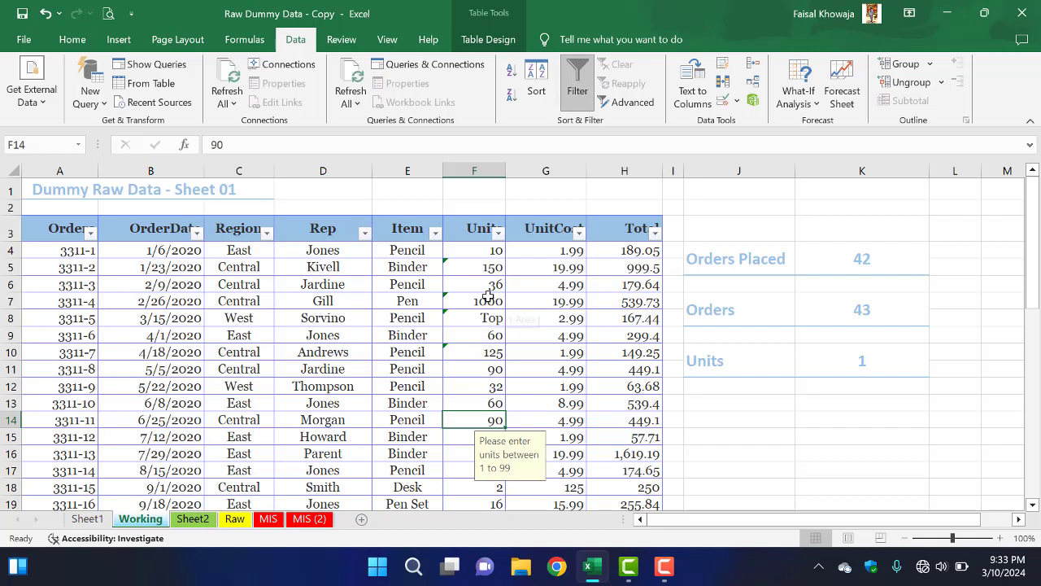
{"action": "left_click", "coordinate": [489, 258]}
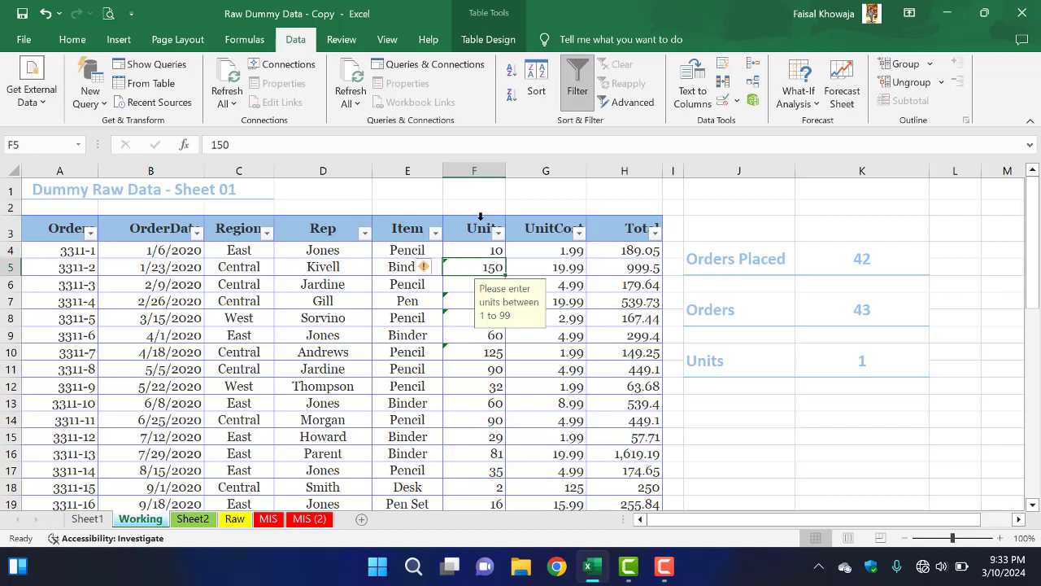
Step: Paste the copied message as the Units column's error alert message, keeping the Stop style, and apply the validation settings
{"action": "left_click", "coordinate": [481, 221]}
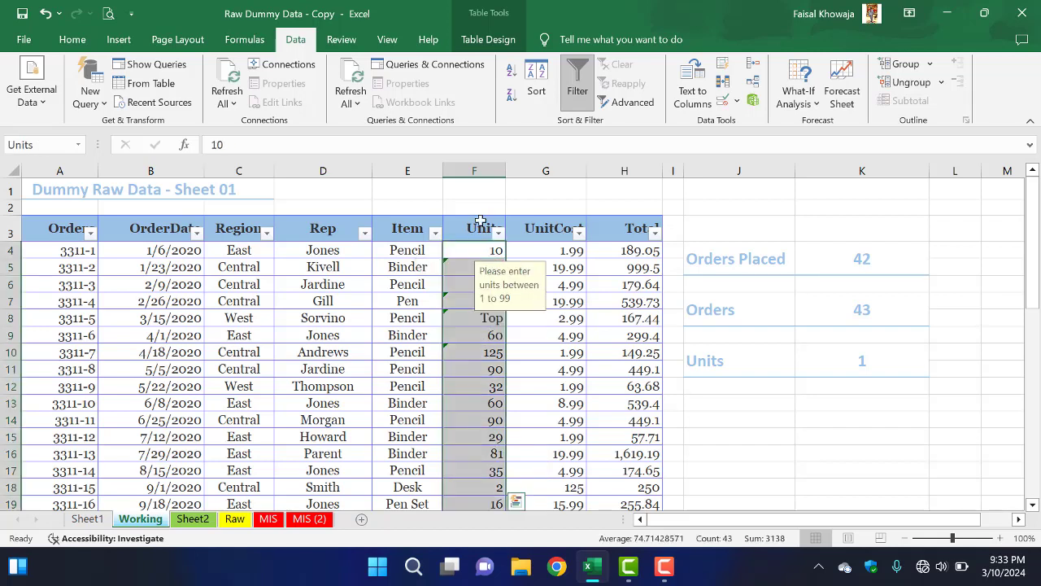
{"action": "left_click", "coordinate": [738, 103]}
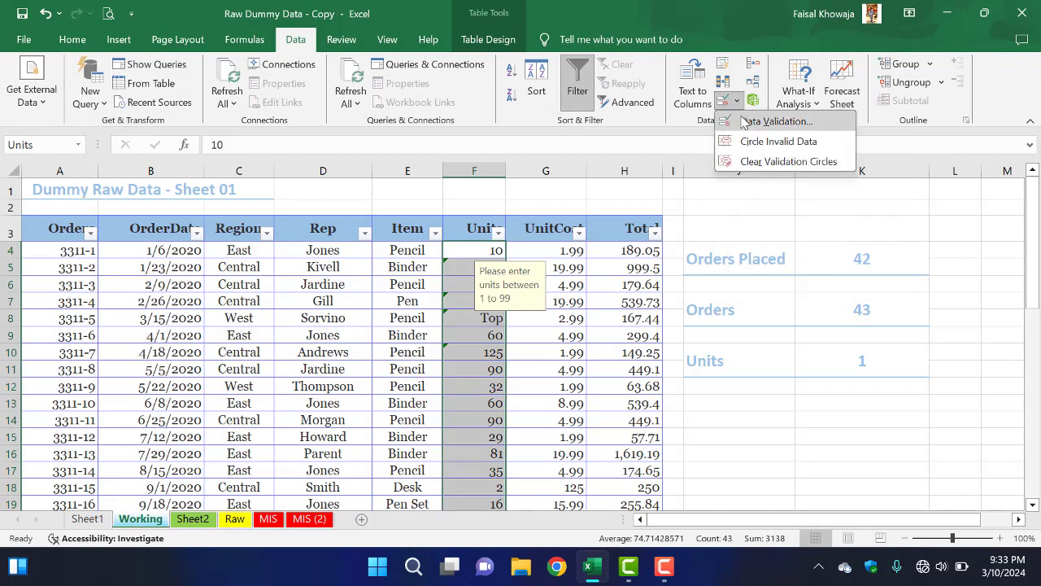
{"action": "left_click", "coordinate": [746, 122]}
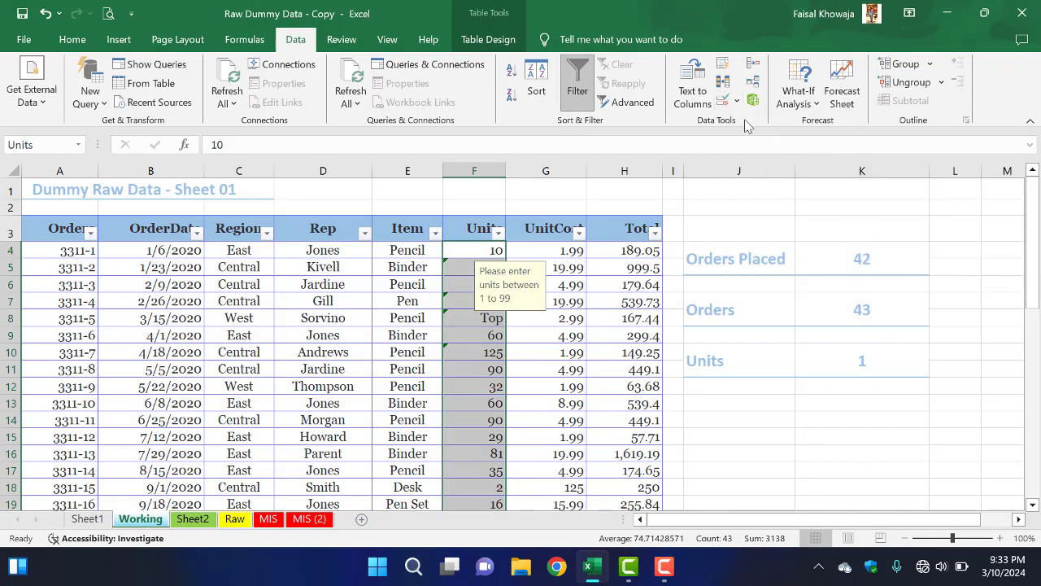
{"action": "left_click", "coordinate": [687, 193]}
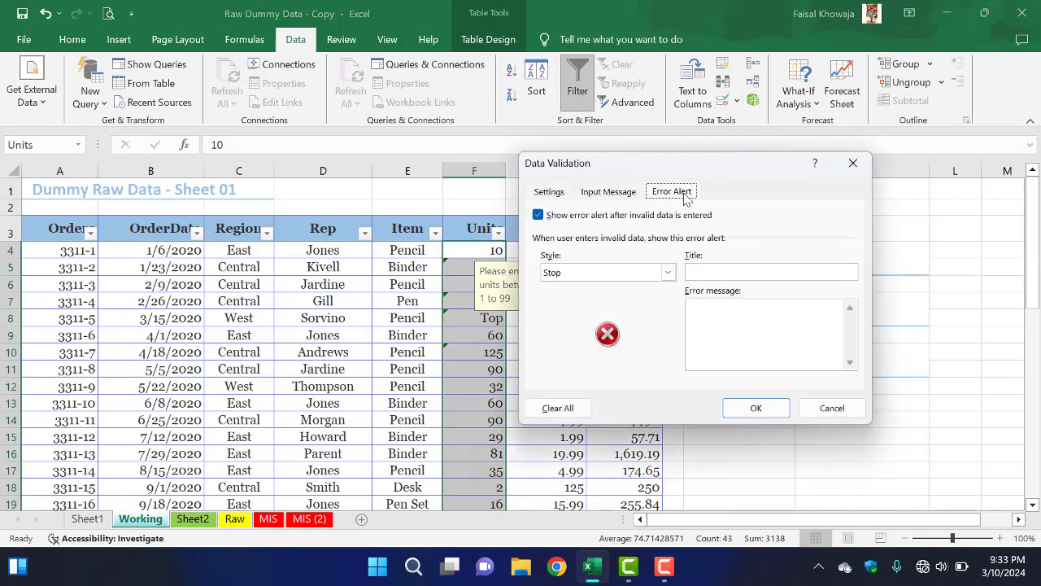
{"action": "left_click", "coordinate": [722, 333]}
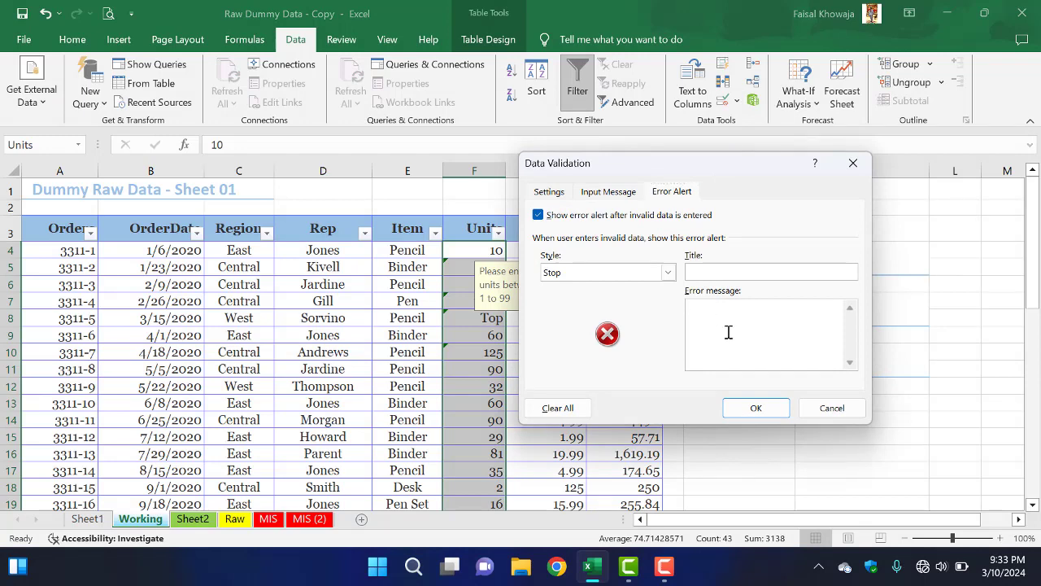
{"action": "key", "text": "ctrl+v"}
{"action": "left_click", "coordinate": [755, 409]}
Step: Test the custom error alert by entering 100 in cell F13, and retry the entry with 88
{"action": "left_click", "coordinate": [477, 342]}
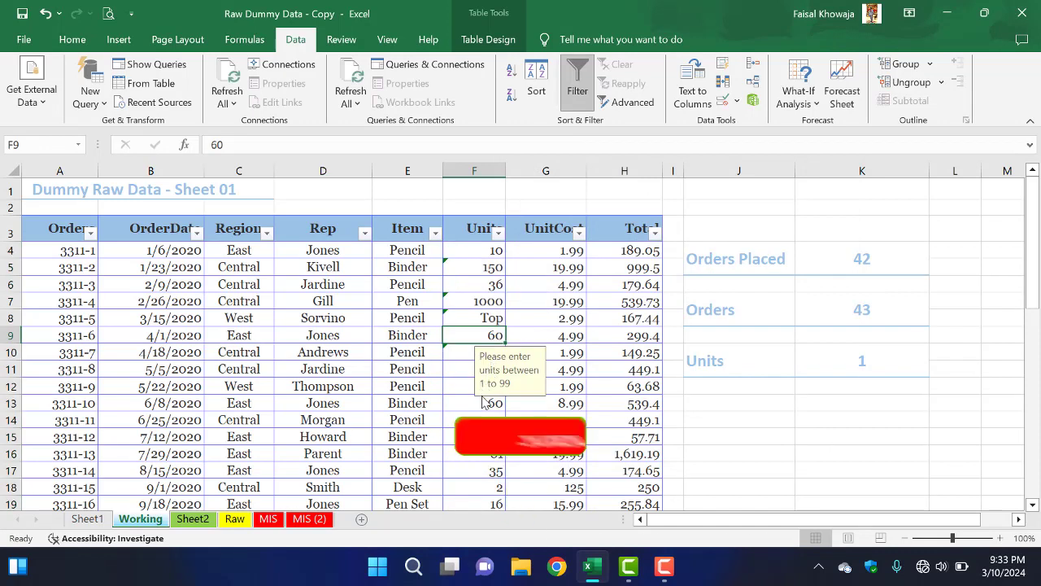
{"action": "left_click", "coordinate": [480, 402]}
{"action": "type", "text": "100"}
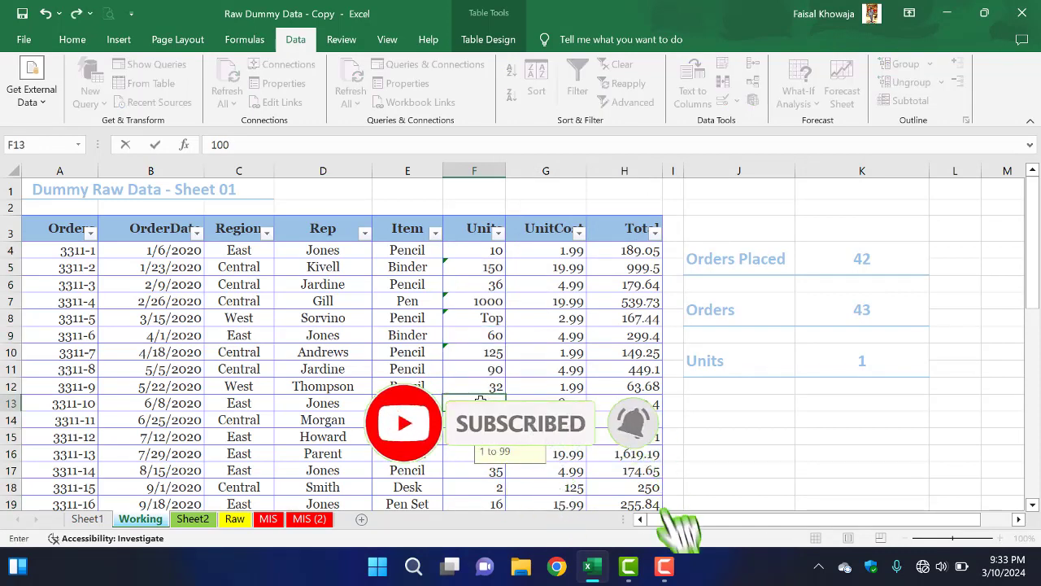
{"action": "key", "text": "Return"}
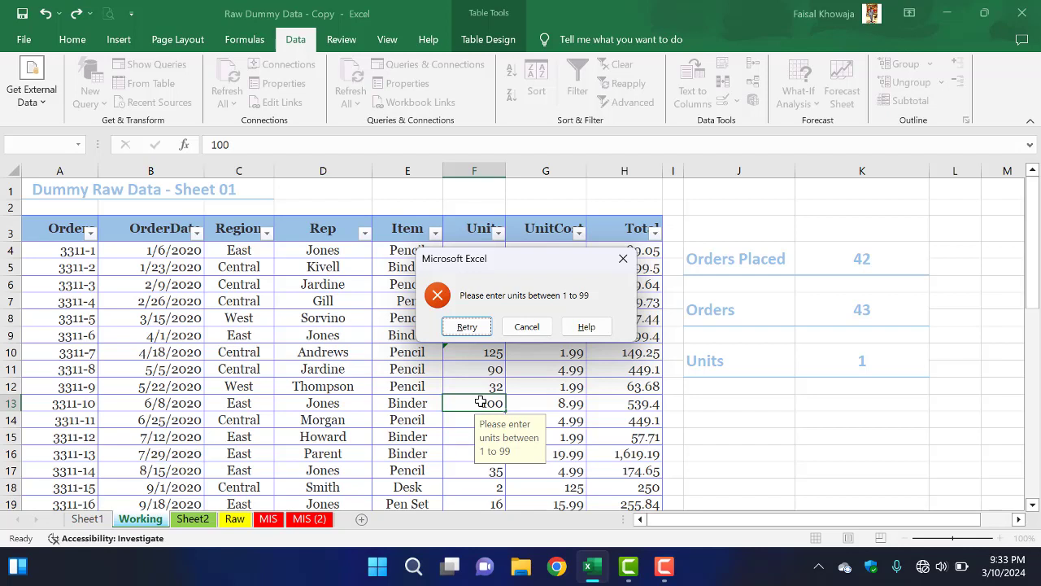
{"action": "left_click", "coordinate": [467, 326]}
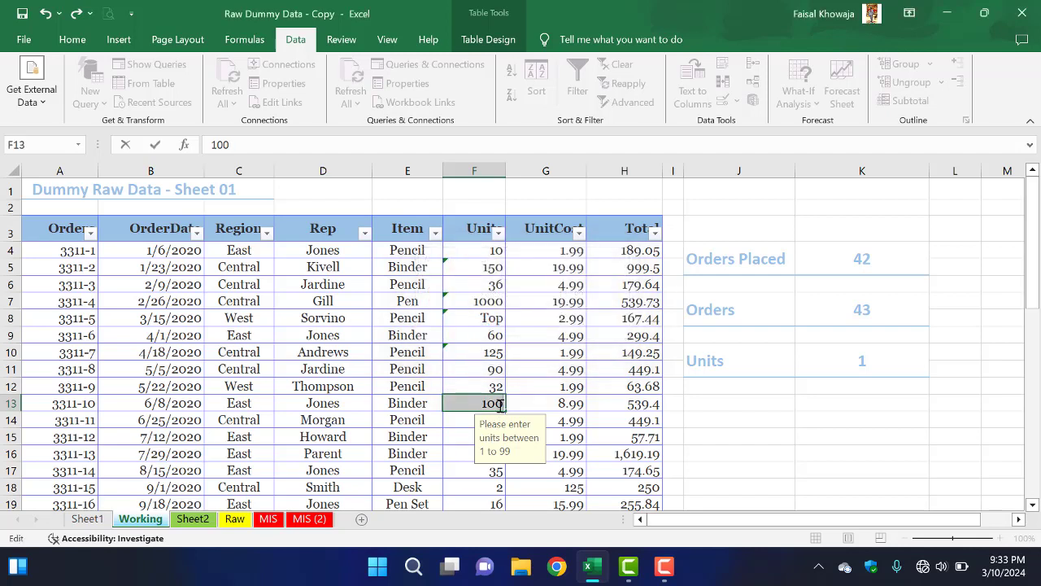
{"action": "type", "text": "88"}
{"action": "key", "text": "Return"}
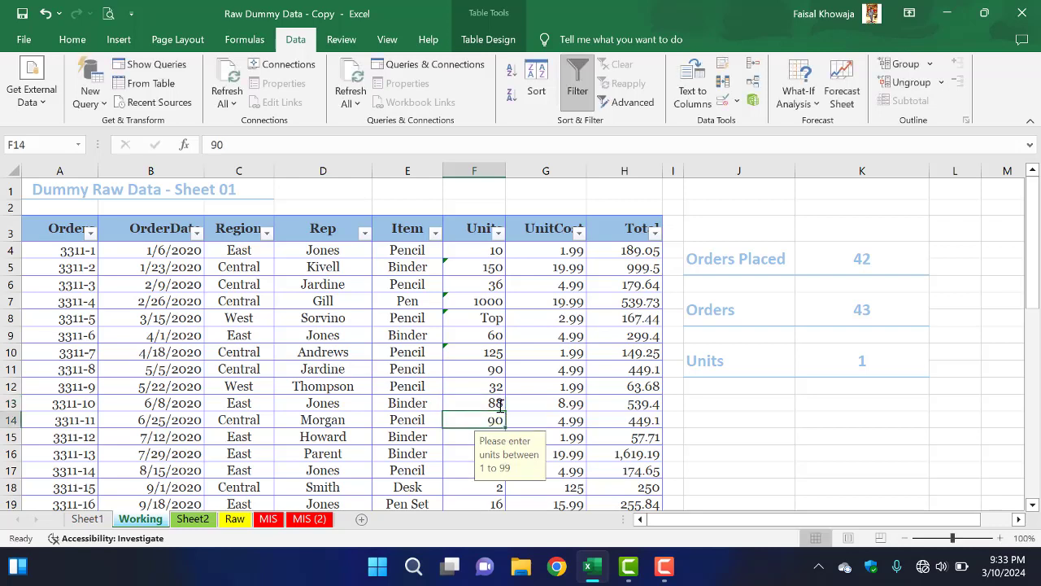
{"action": "left_click", "coordinate": [498, 404]}
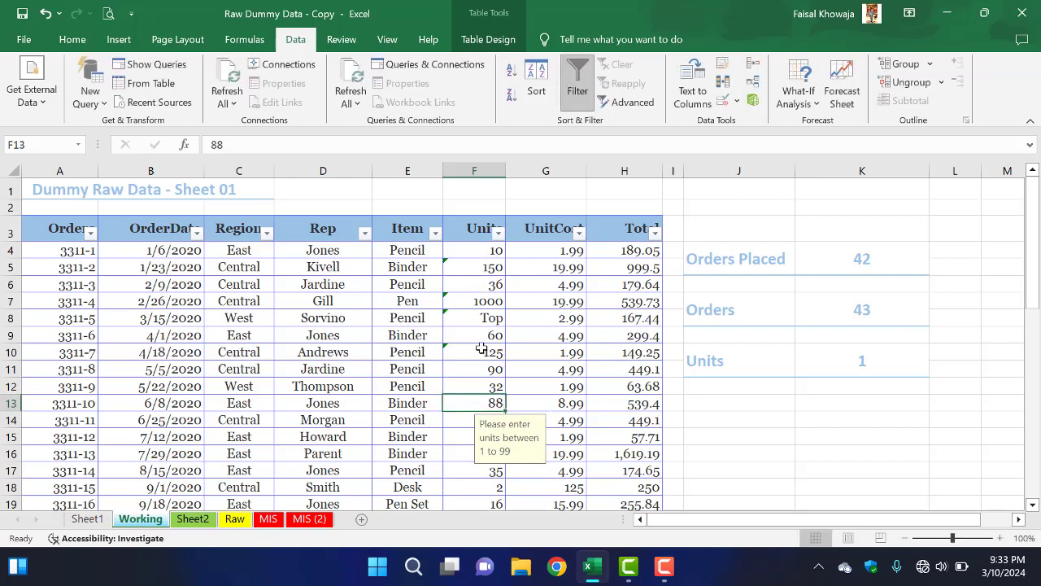
Step: Start a data validation rule for all cells of the Item column, allowing Text length with the between condition
{"action": "left_click", "coordinate": [408, 250]}
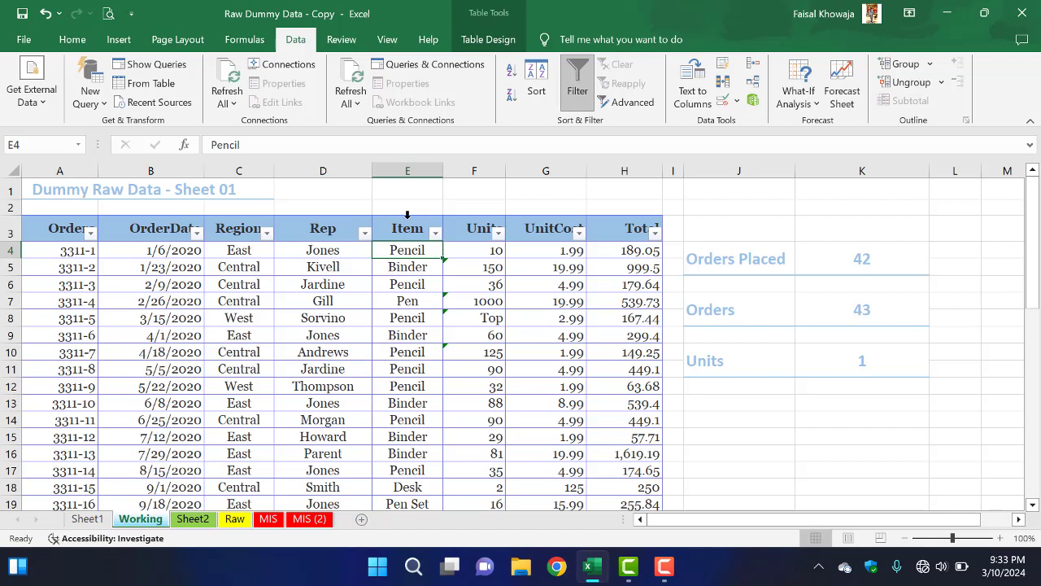
{"action": "left_click", "coordinate": [408, 215]}
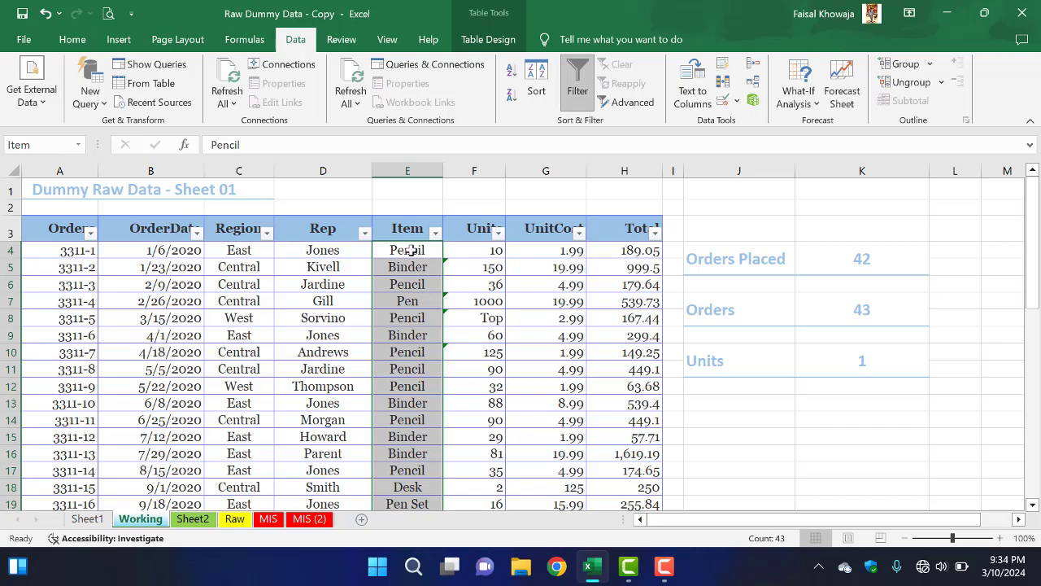
{"action": "left_click", "coordinate": [723, 100]}
{"action": "left_click", "coordinate": [551, 193]}
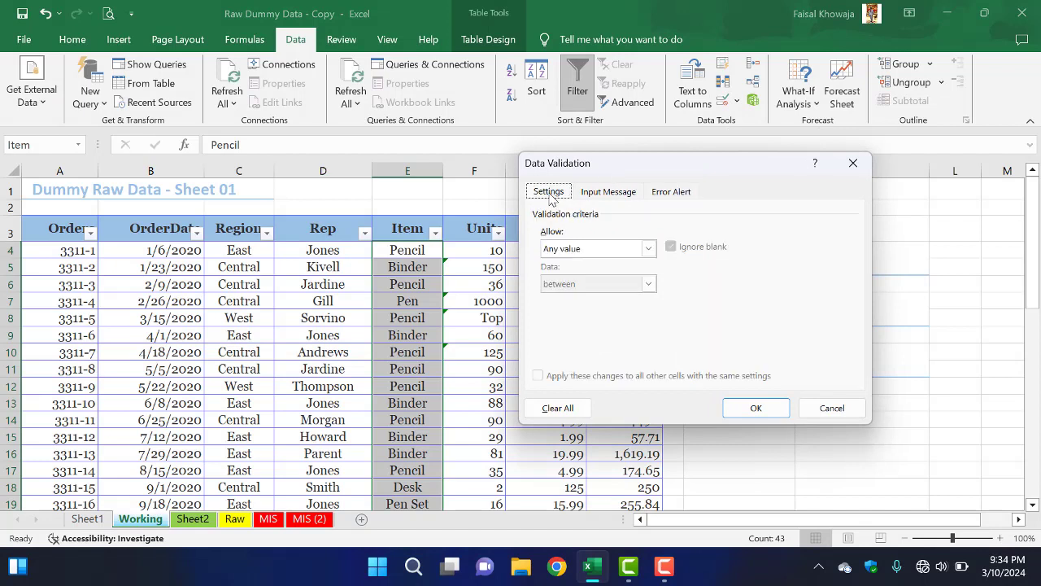
{"action": "left_click", "coordinate": [571, 252]}
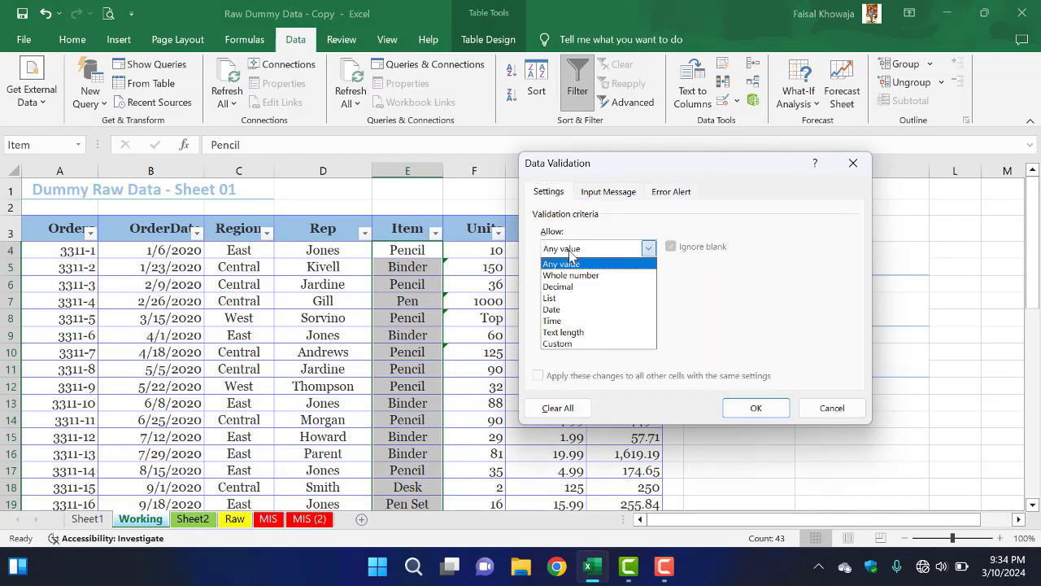
{"action": "left_click", "coordinate": [574, 332]}
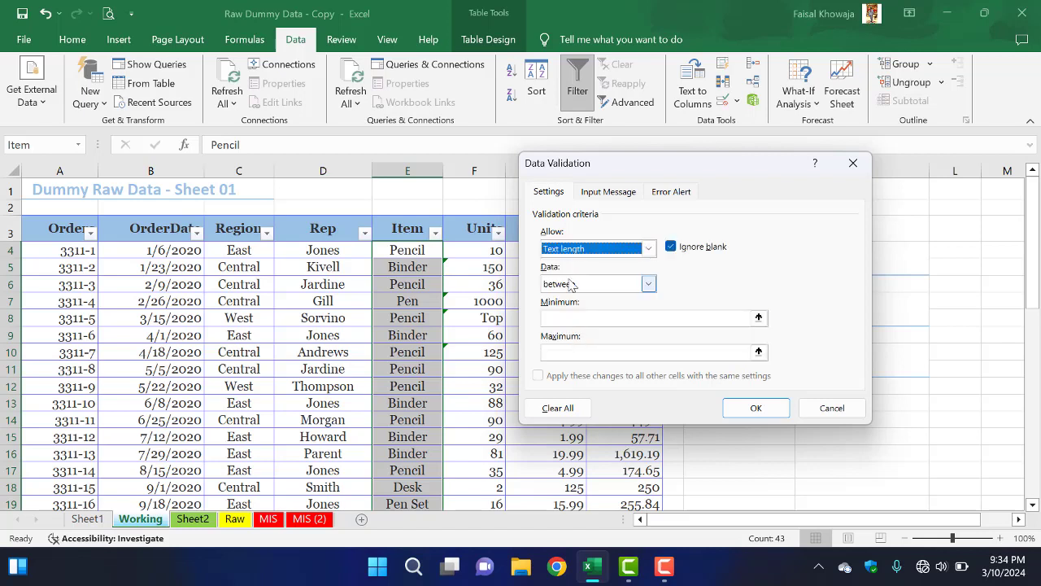
{"action": "left_click", "coordinate": [591, 284]}
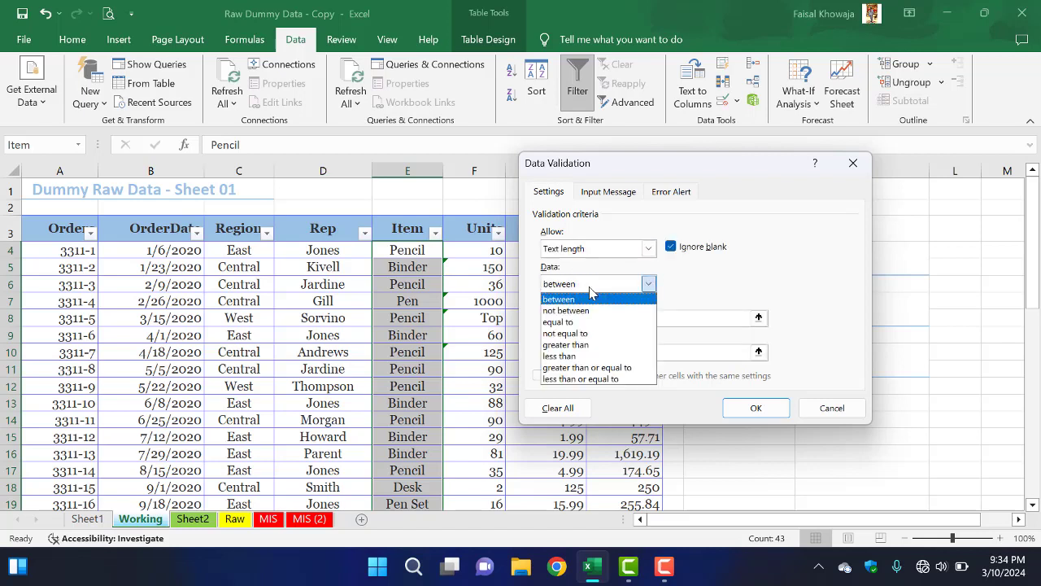
{"action": "left_click", "coordinate": [589, 299]}
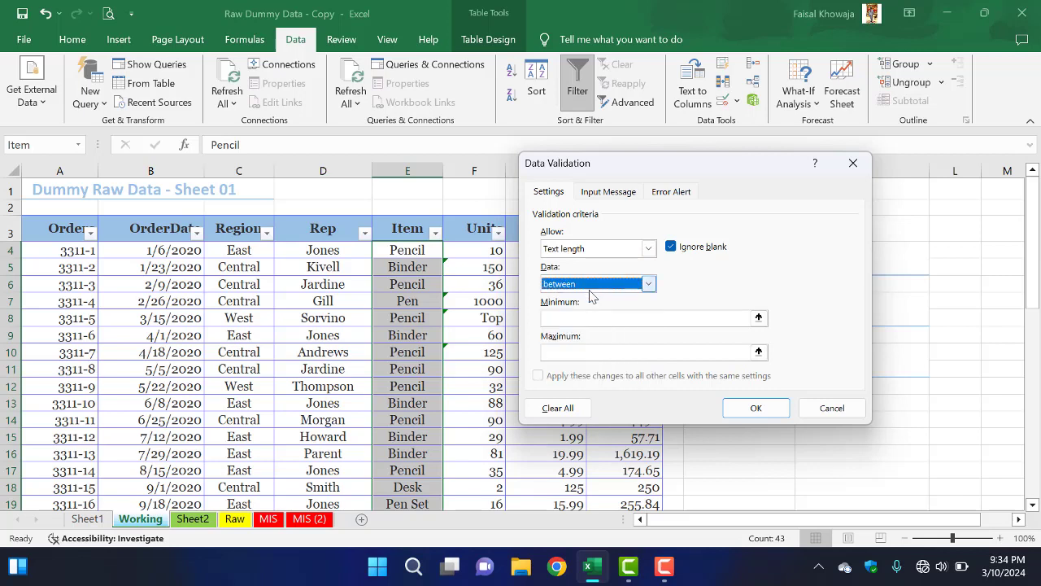
Step: Set the Item column's text length limits to minimum 1 and maximum 10, and apply the validation rule
{"action": "left_click", "coordinate": [582, 319]}
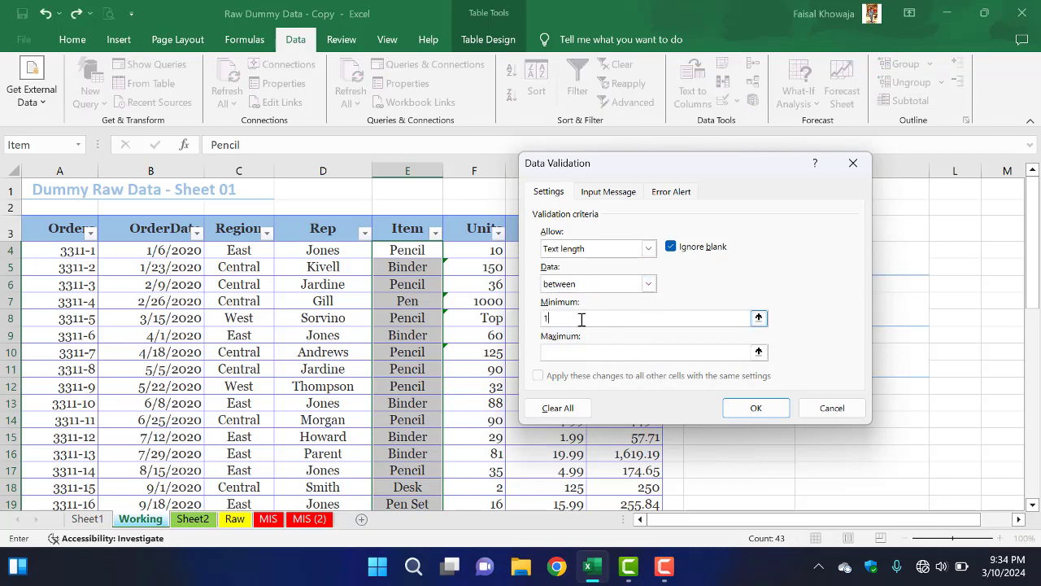
{"action": "left_click", "coordinate": [586, 352]}
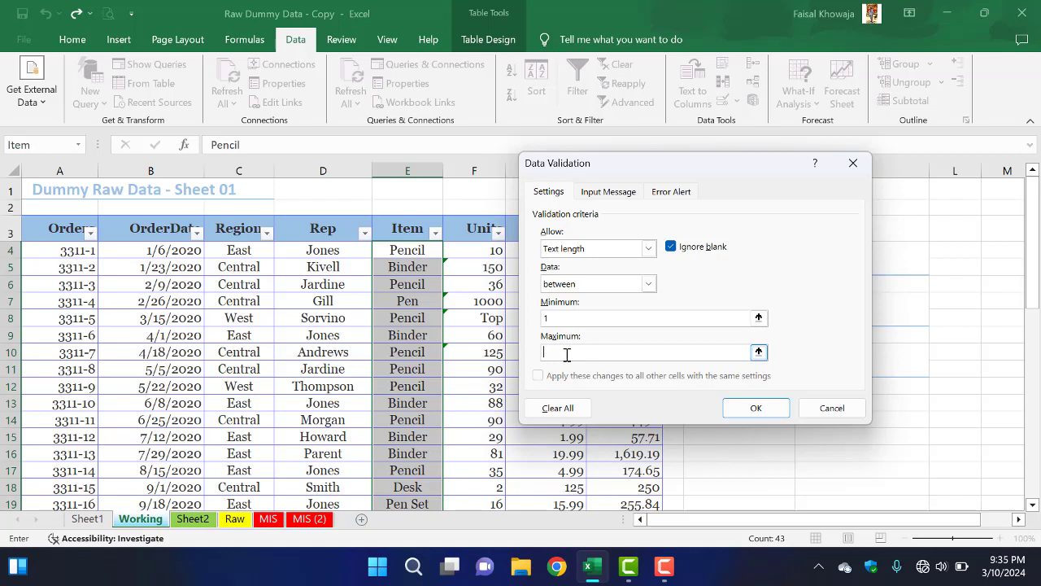
{"action": "type", "text": "10"}
{"action": "left_click", "coordinate": [764, 414]}
{"action": "left_click", "coordinate": [403, 324]}
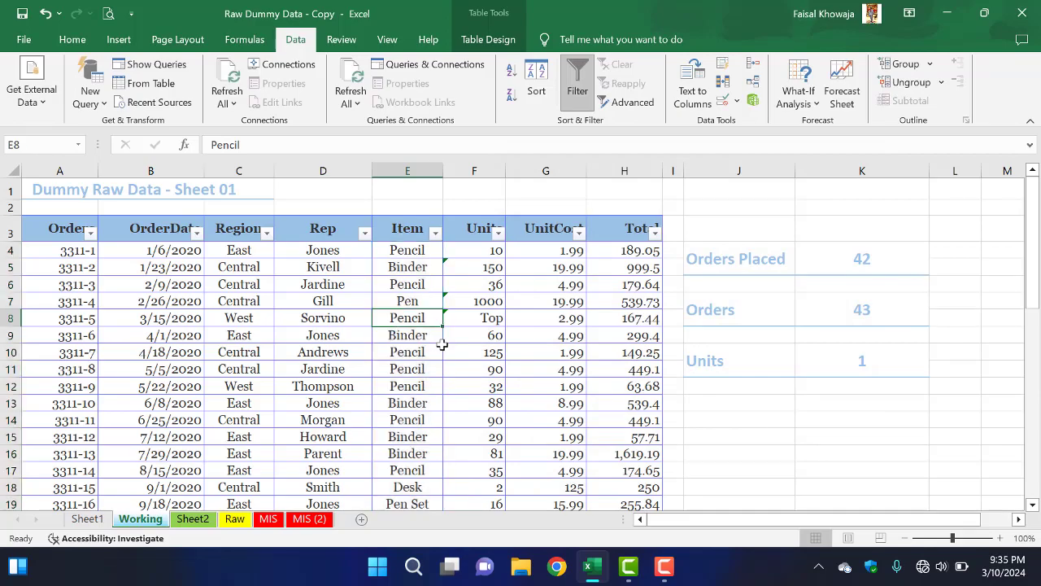
{"action": "scroll", "coordinate": [441, 342], "scroll_direction": "down", "scroll_amount": 7}
{"action": "scroll", "coordinate": [440, 344], "scroll_direction": "down", "scroll_amount": 4}
{"action": "scroll", "coordinate": [441, 345], "scroll_direction": "up", "scroll_amount": 12}
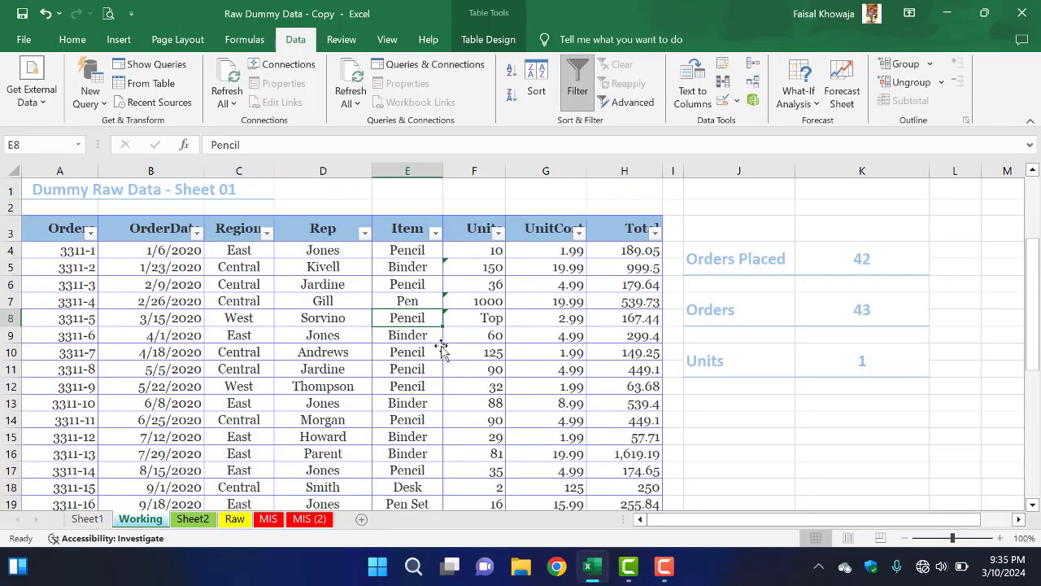
{"action": "left_click", "coordinate": [416, 347]}
{"action": "left_click", "coordinate": [418, 320]}
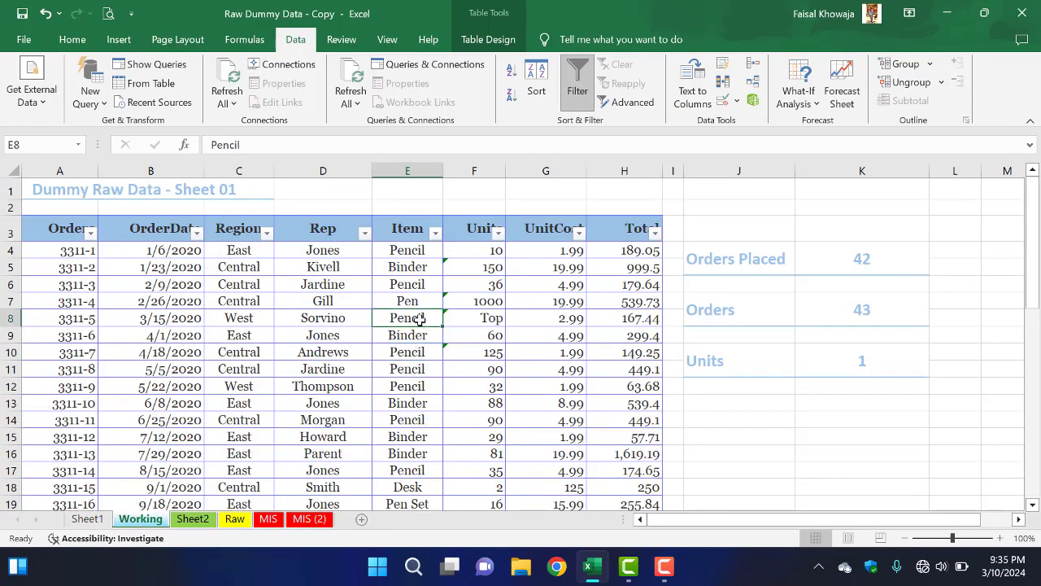
{"action": "left_click", "coordinate": [419, 269]}
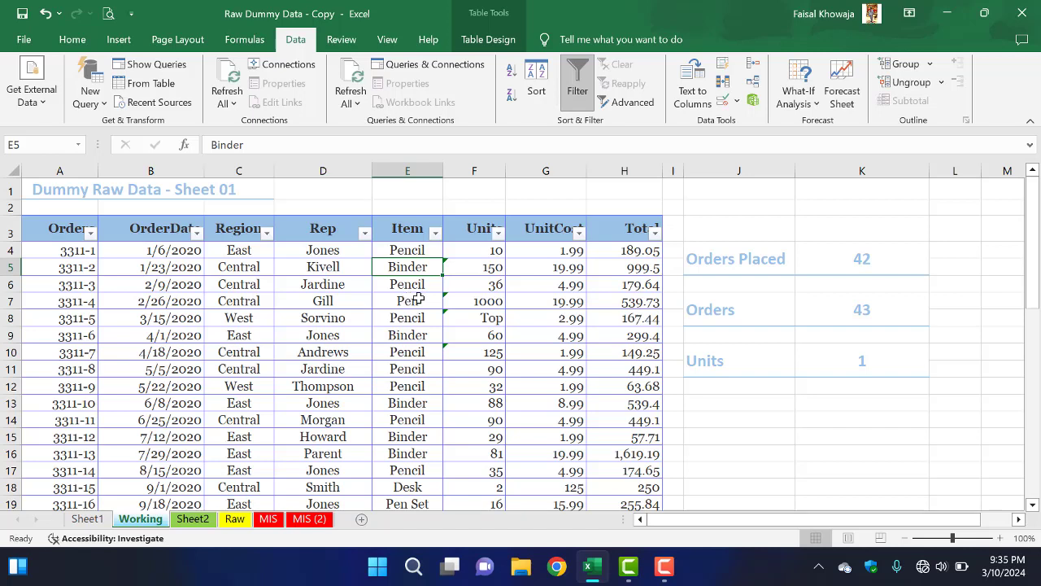
Step: Test the text-length rule by entering Black Board in cell E11, and cancel the entry
{"action": "left_click", "coordinate": [415, 370]}
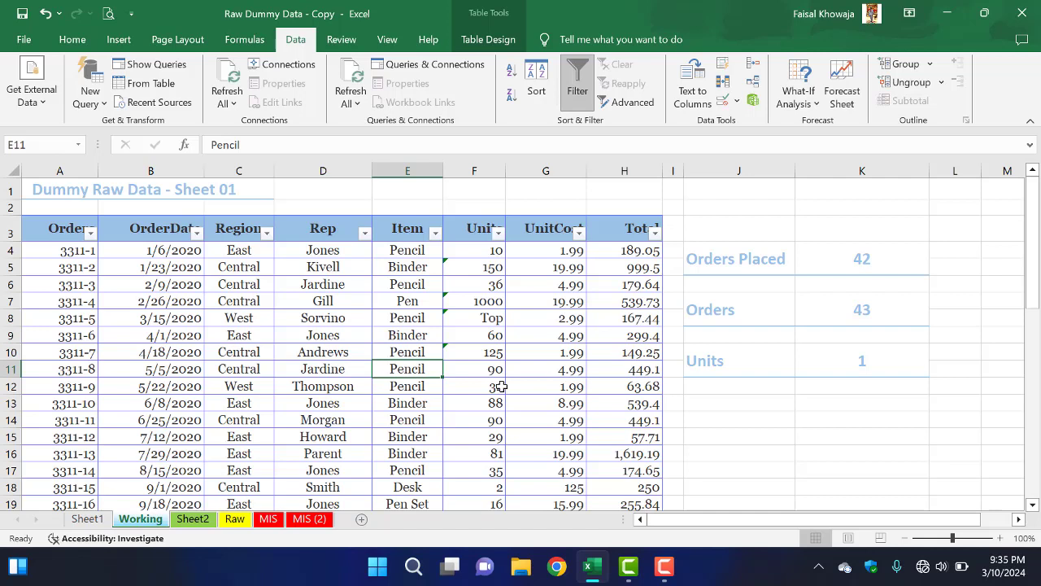
{"action": "type", "text": "Bl"}
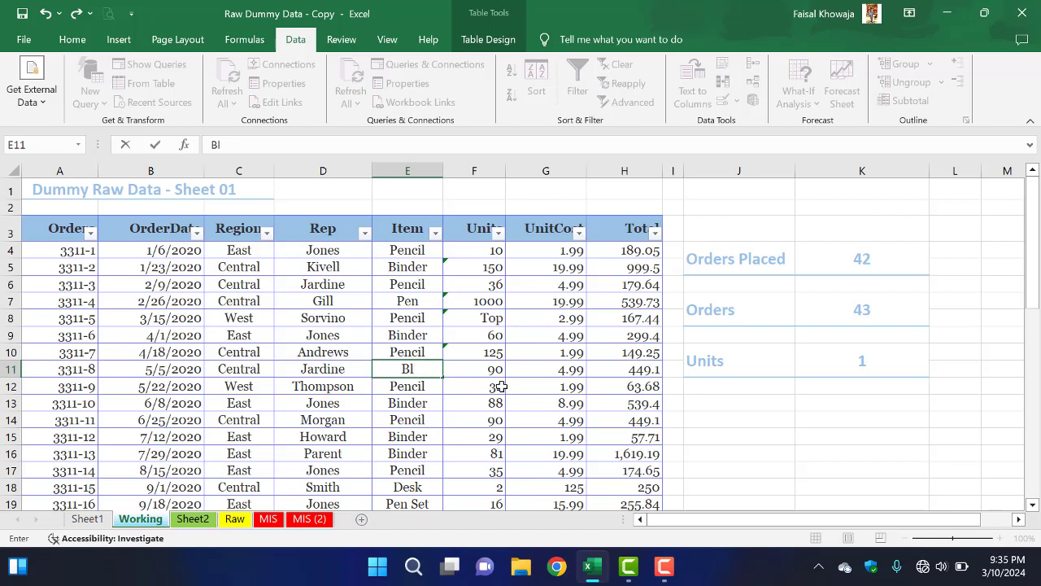
{"action": "type", "text": "ack Boar"}
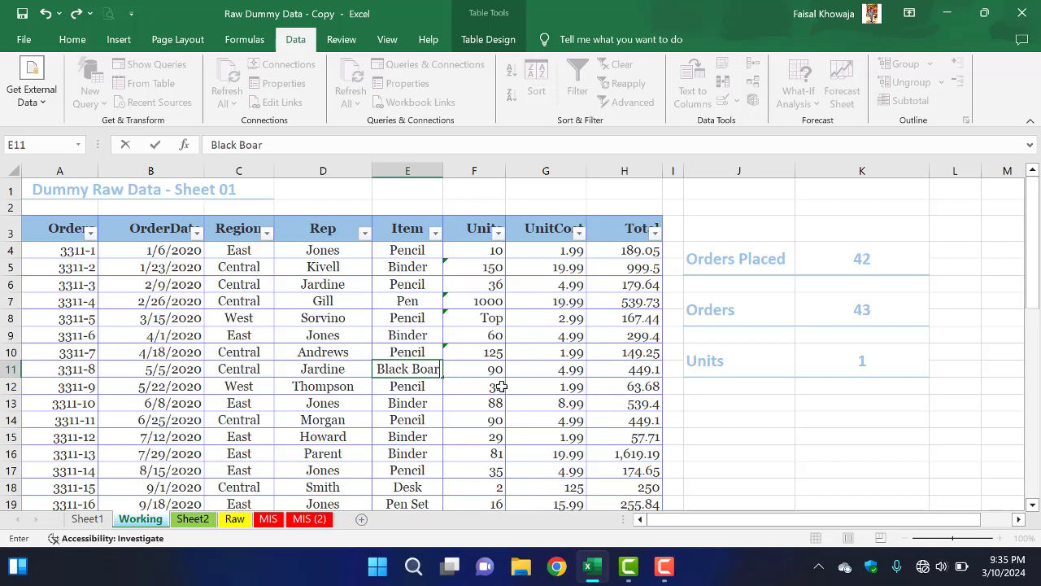
{"action": "type", "text": "d"}
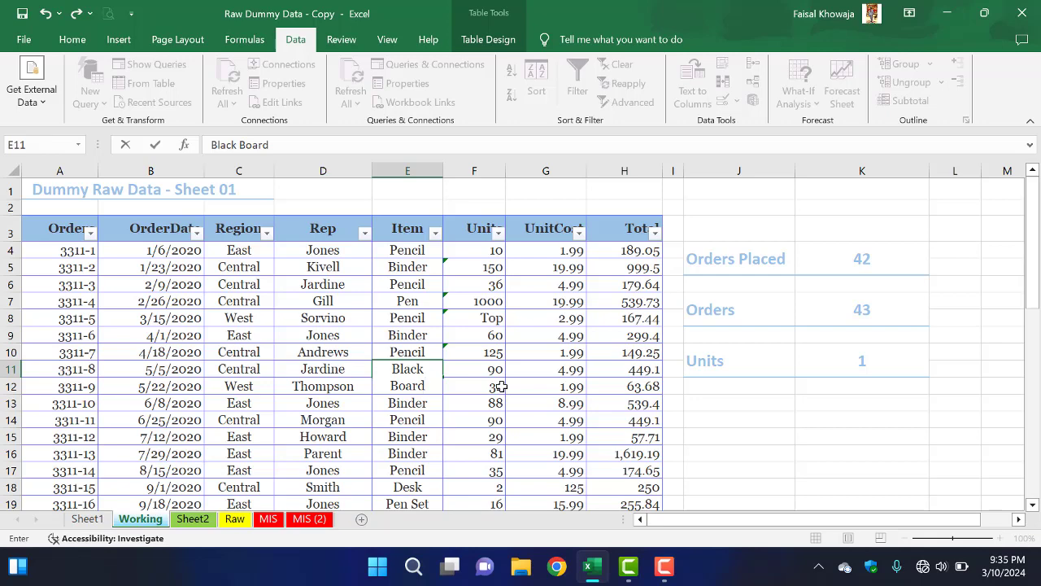
{"action": "key", "text": "Return"}
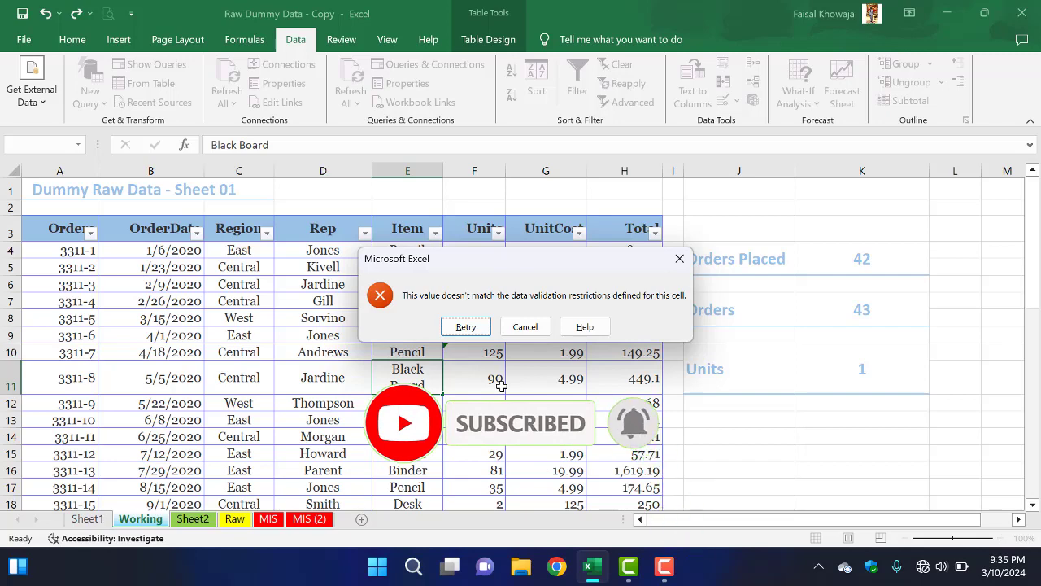
{"action": "left_click", "coordinate": [520, 328]}
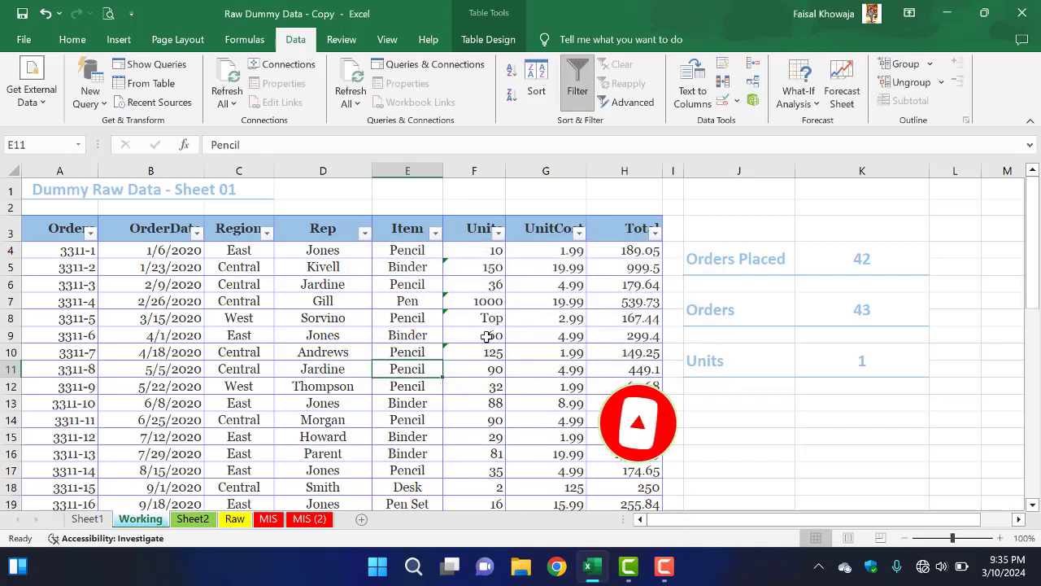
Step: Add the error alert message "Please enter text length b/w 1 to 10" to the Item column's validation, keeping the Stop style
{"action": "left_click", "coordinate": [413, 225]}
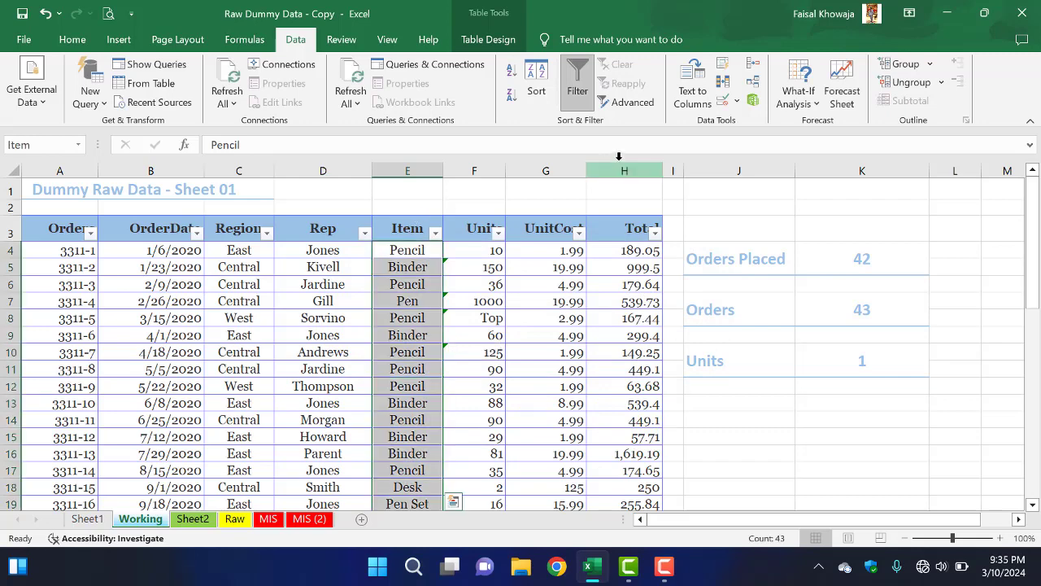
{"action": "left_click", "coordinate": [737, 104]}
{"action": "left_click", "coordinate": [764, 126]}
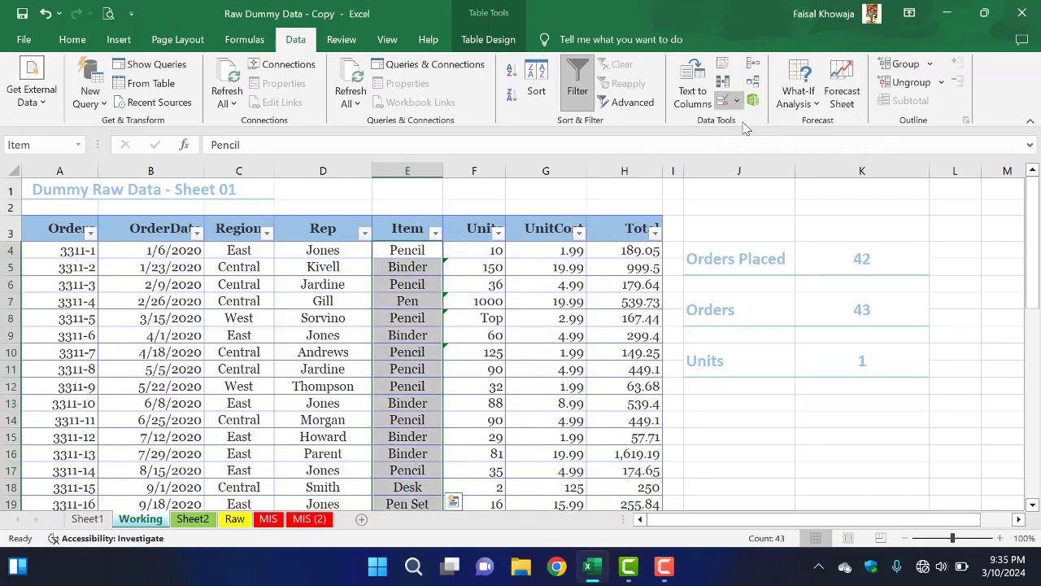
{"action": "left_click", "coordinate": [683, 192]}
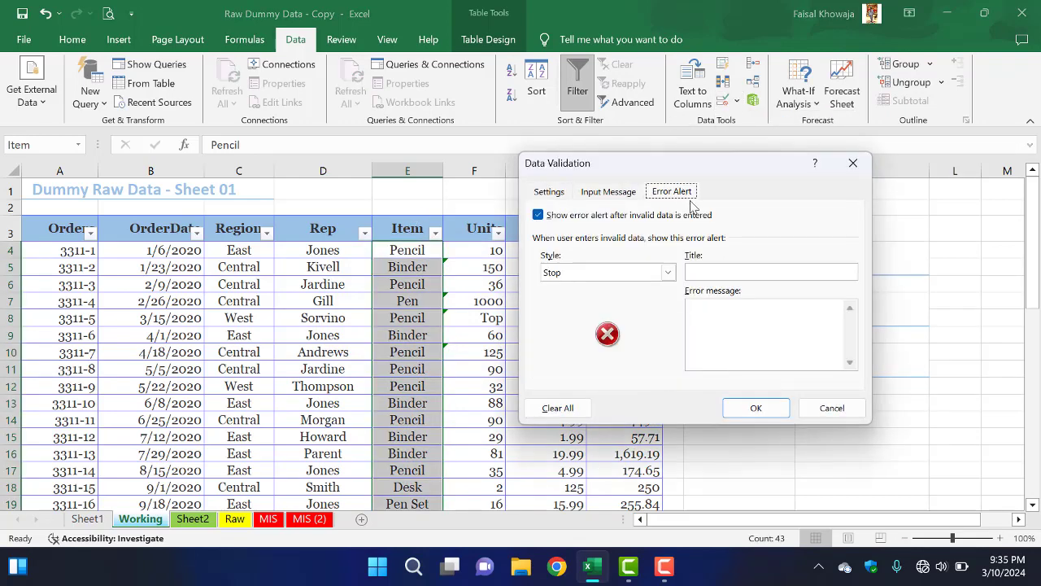
{"action": "left_click", "coordinate": [747, 336]}
{"action": "type", "text": "Plese"}
{"action": "key", "text": "BackSpace"}
{"action": "key", "text": "BackSpace"}
{"action": "type", "text": "ase enter text length b"}
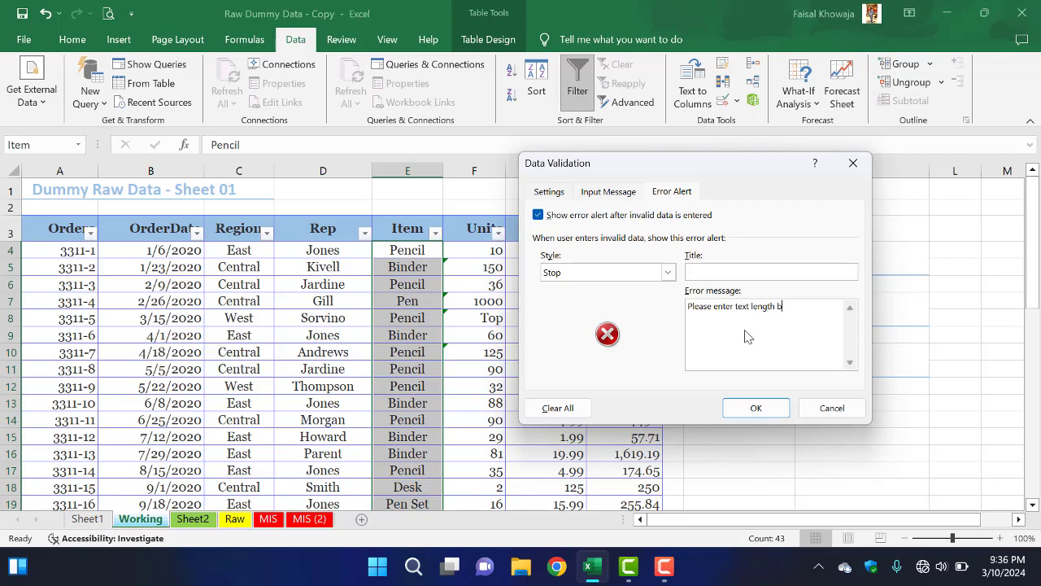
{"action": "type", "text": "/w 1 to 10"}
{"action": "left_click", "coordinate": [756, 407]}
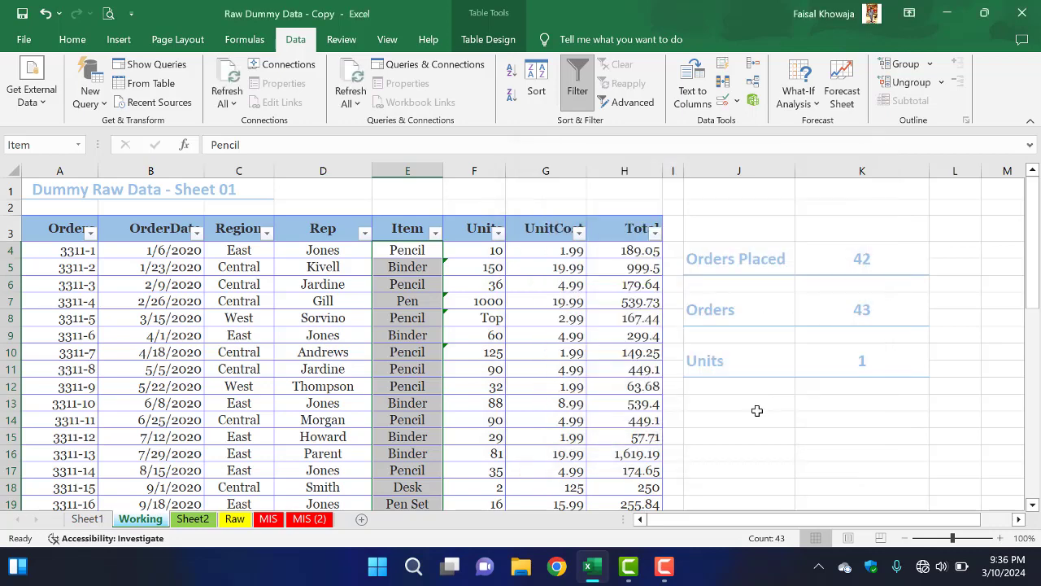
Step: Enter black boad in cell E10 of the Item column to test the text-length validation
{"action": "left_click", "coordinate": [396, 324]}
{"action": "left_click", "coordinate": [418, 358]}
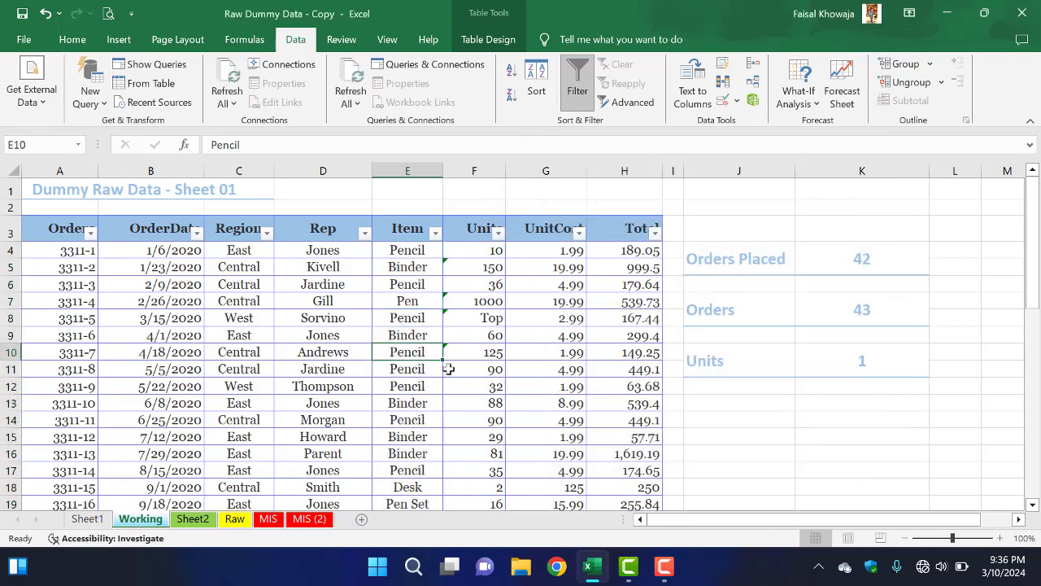
{"action": "type", "text": "blac"}
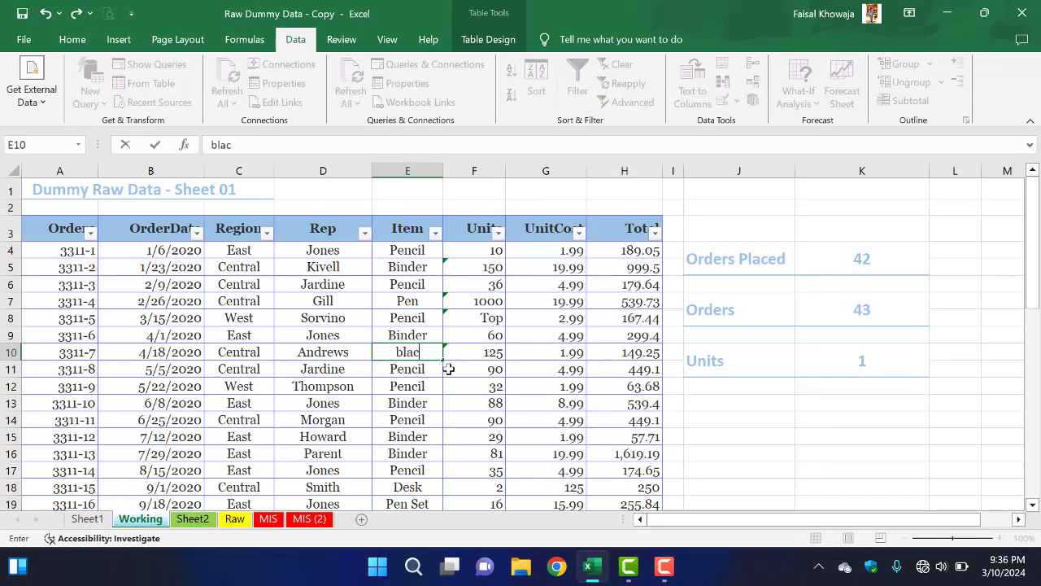
{"action": "type", "text": "k boad"}
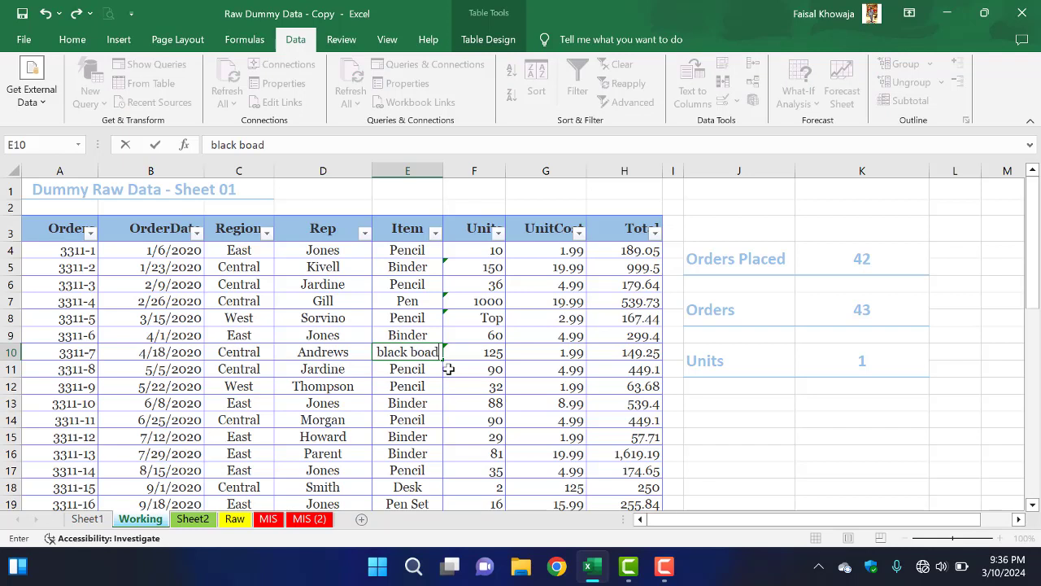
{"action": "key", "text": "Return"}
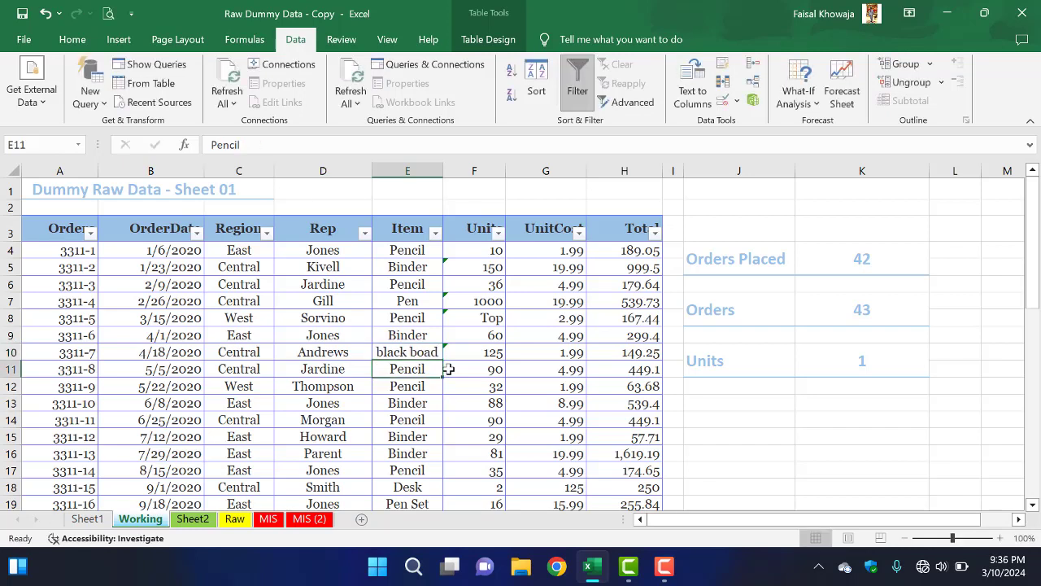
Step: Try to correct cell E10 to black board, cancel that edit, and undo the earlier entry in the cell
{"action": "left_click", "coordinate": [429, 351]}
{"action": "key", "text": "F2"}
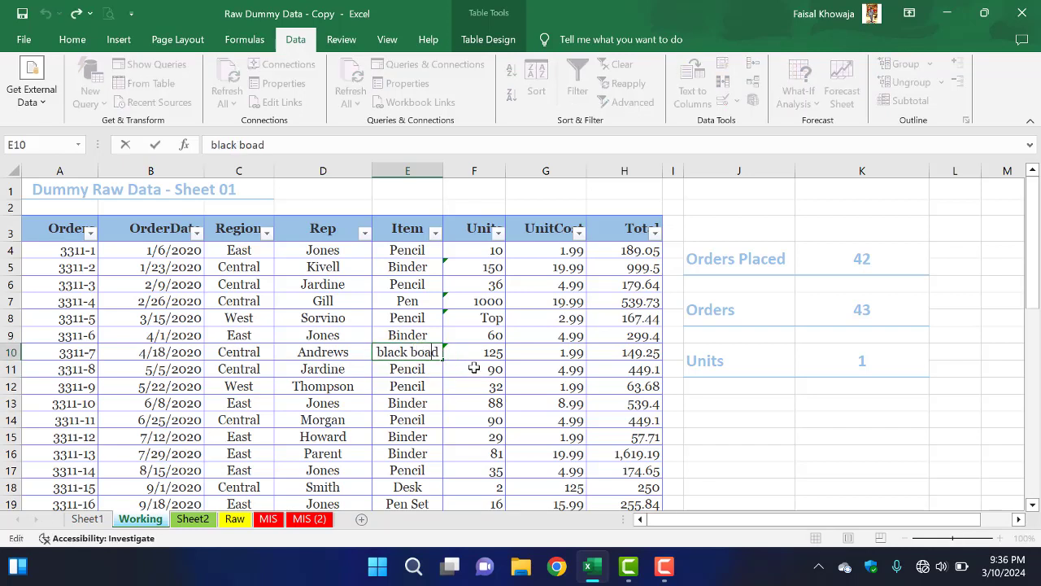
{"action": "key", "text": "Left"}
{"action": "type", "text": "r"}
{"action": "key", "text": "Return"}
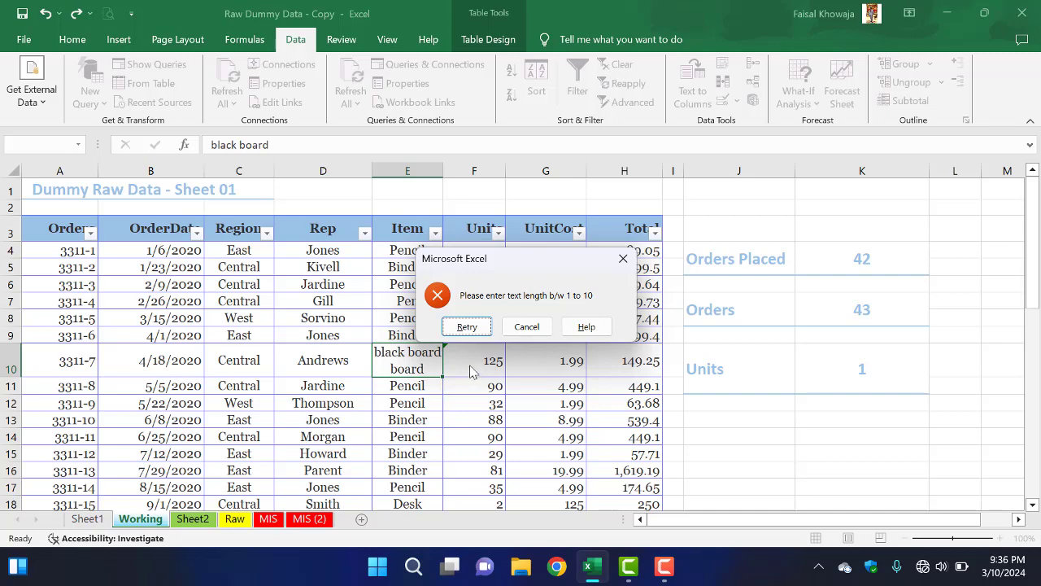
{"action": "left_click", "coordinate": [524, 328]}
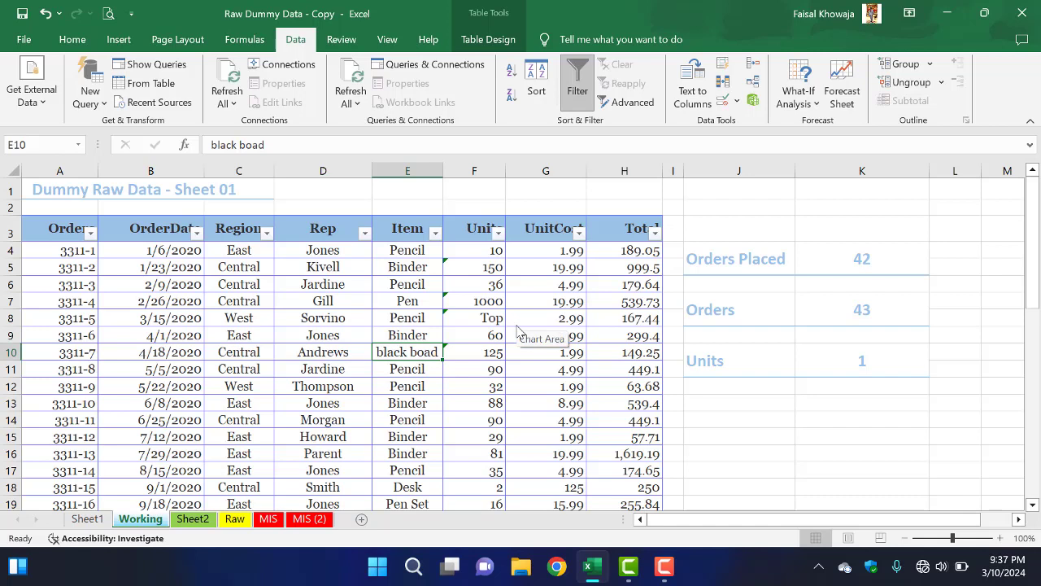
{"action": "key", "text": "ctrl+z"}
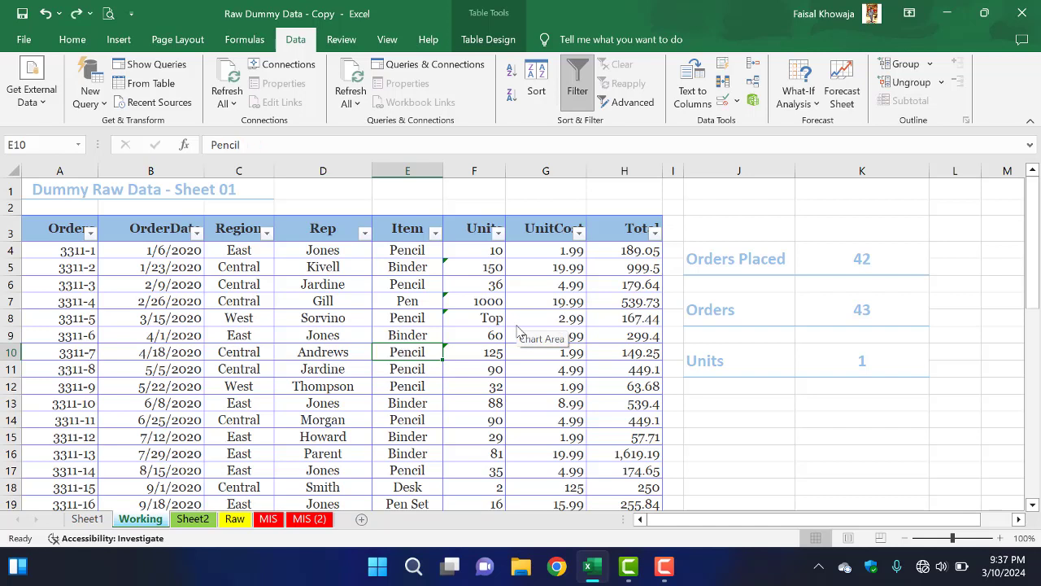